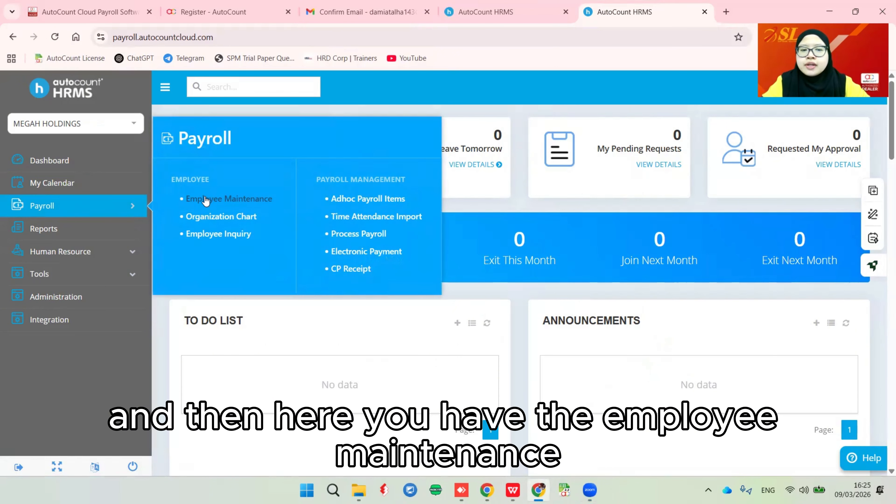
# - Open Employee Maintenance from the Payroll menu and bring up the Express Create employee form
pyautogui.click(230, 200)
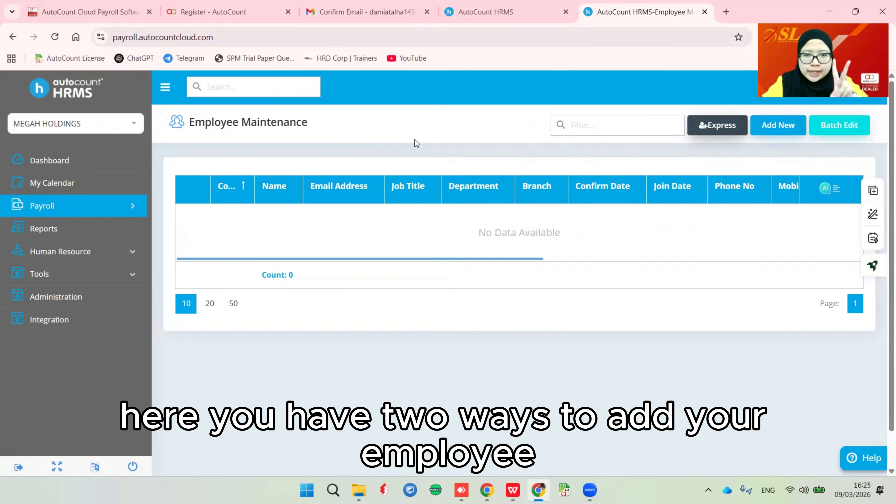
pyautogui.click(726, 129)
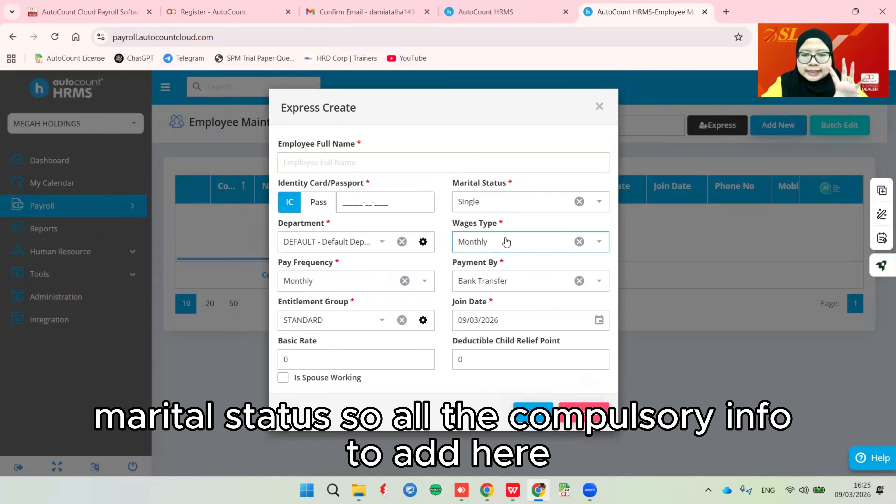
# - Discard the Express Create form and start a full new employee record with Add New
pyautogui.click(583, 412)
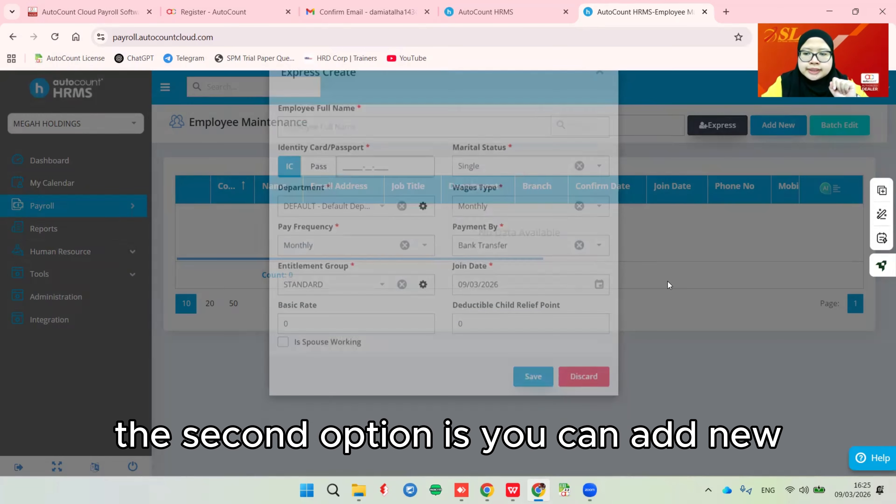
pyautogui.click(787, 129)
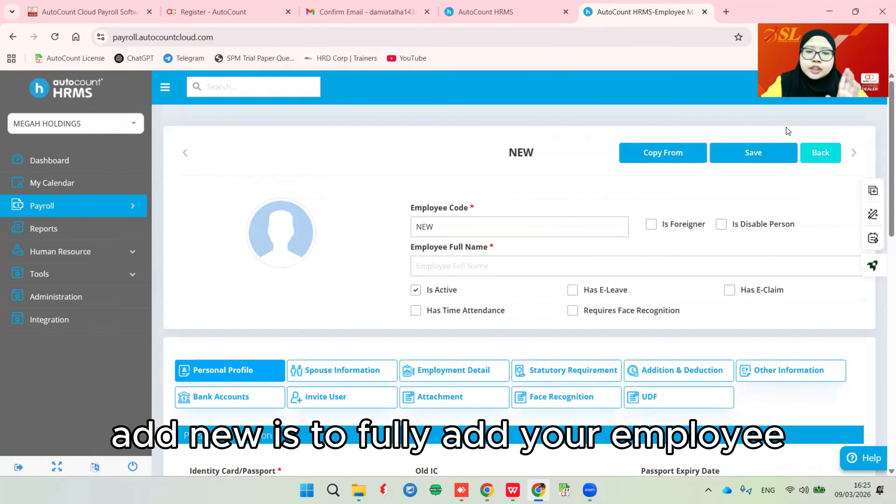
pyautogui.scroll(-3, 458, 224)
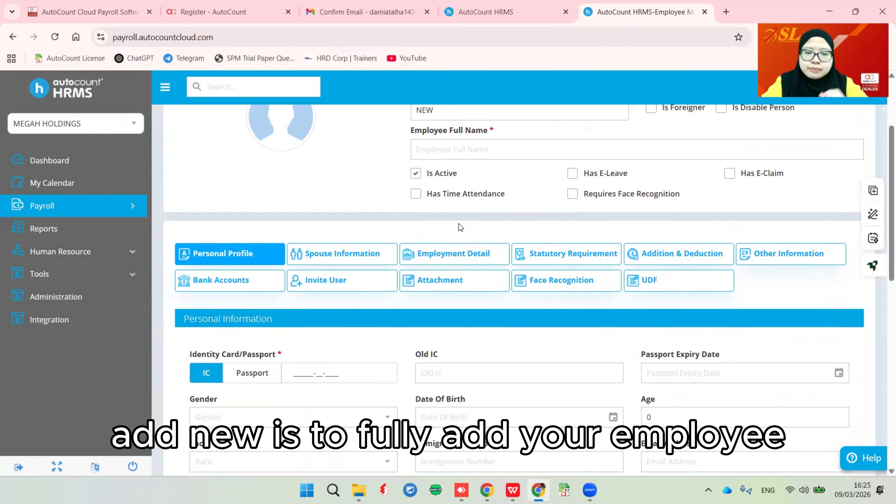
pyautogui.scroll(1, 459, 223)
pyautogui.moveTo(452, 170); pyautogui.dragTo(399, 167)
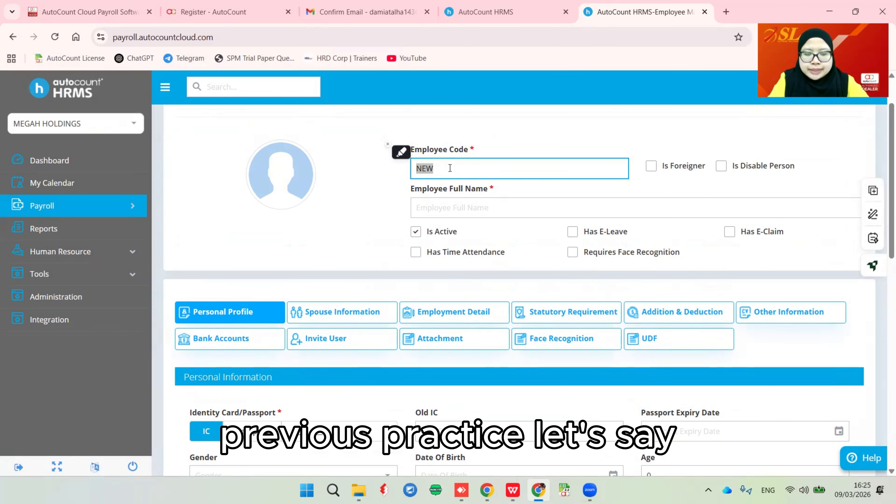
# - Set Employee Code to A001 and enter the employee's full name
pyautogui.write('A001')
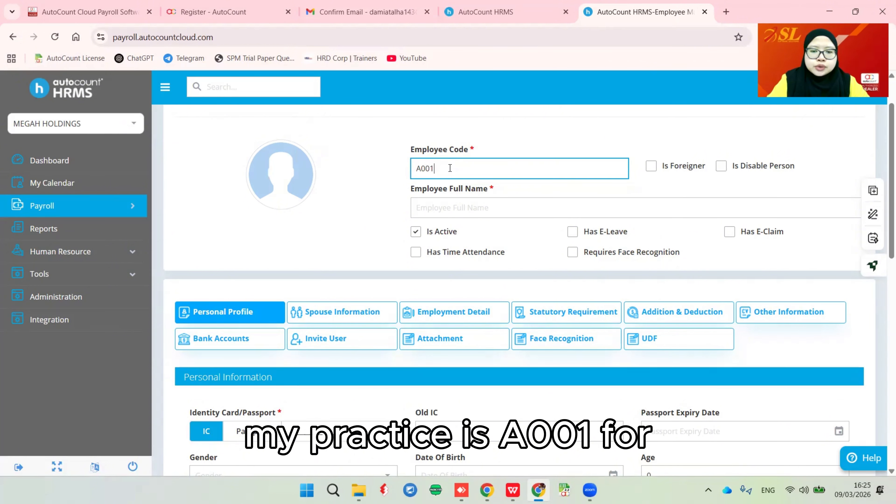
pyautogui.click(443, 204)
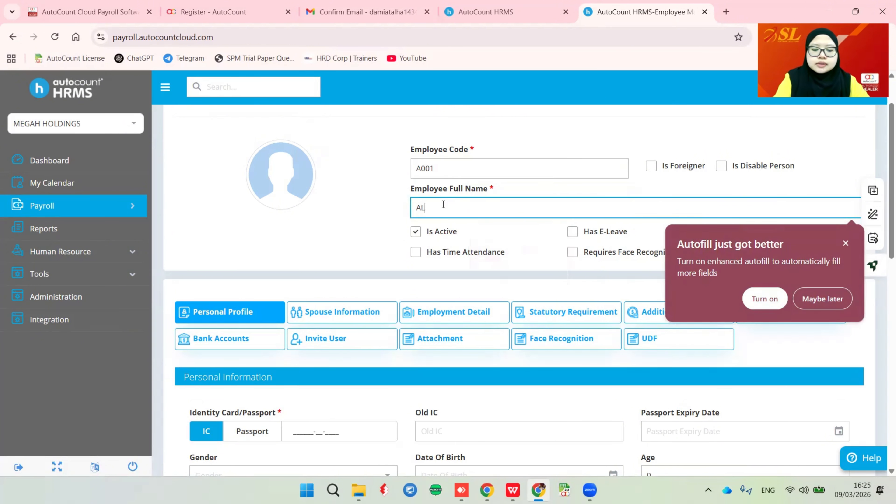
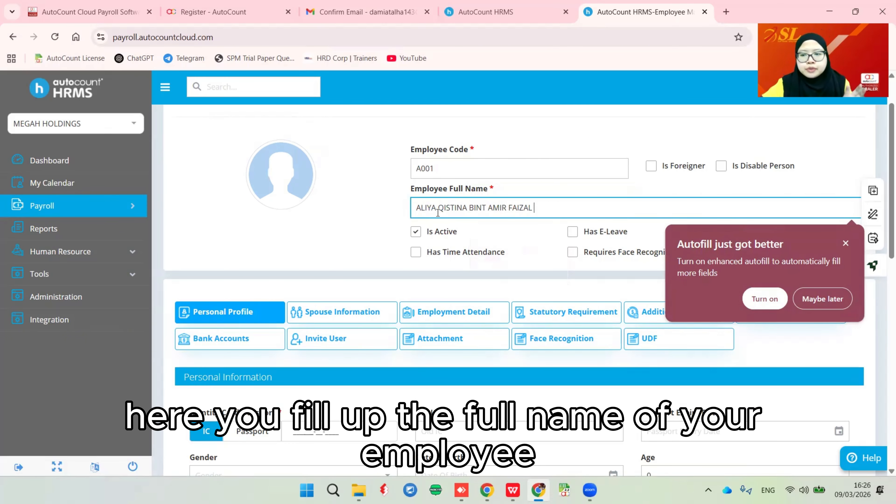
pyautogui.click(845, 244)
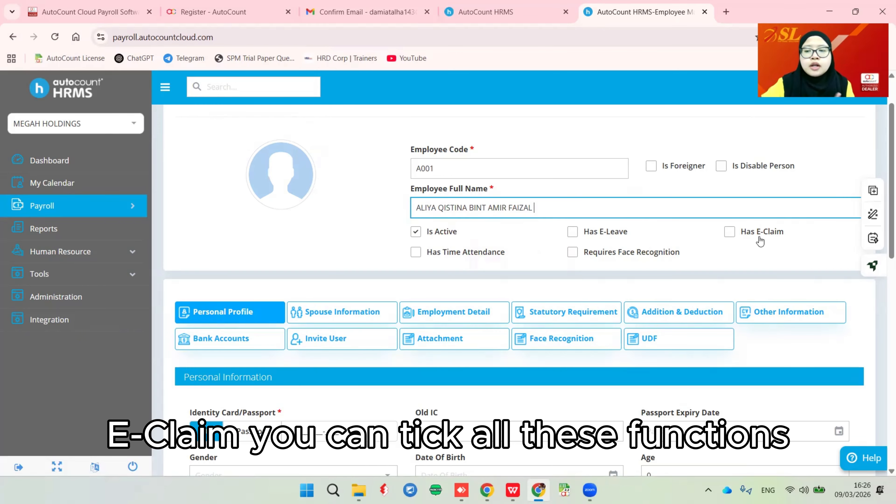
# - Enable Has E-Claim and Has E-Leave for the employee
pyautogui.click(730, 232)
pyautogui.click(572, 232)
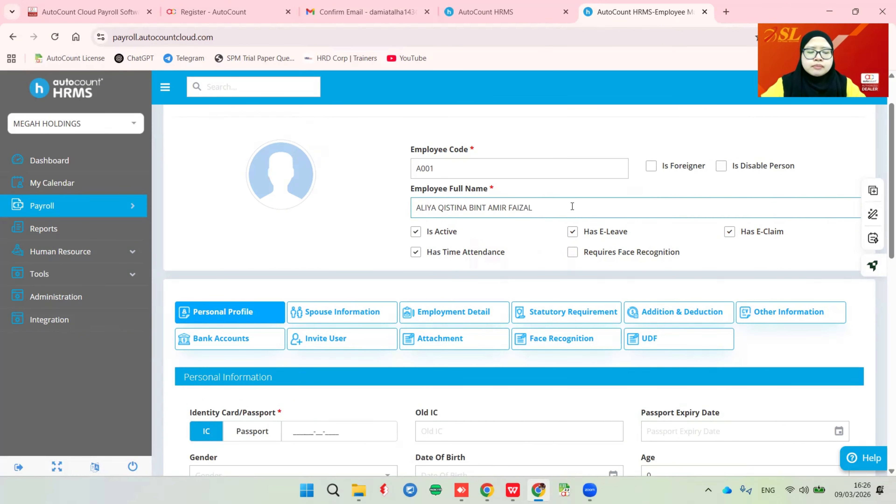
pyautogui.scroll(-3, 575, 205)
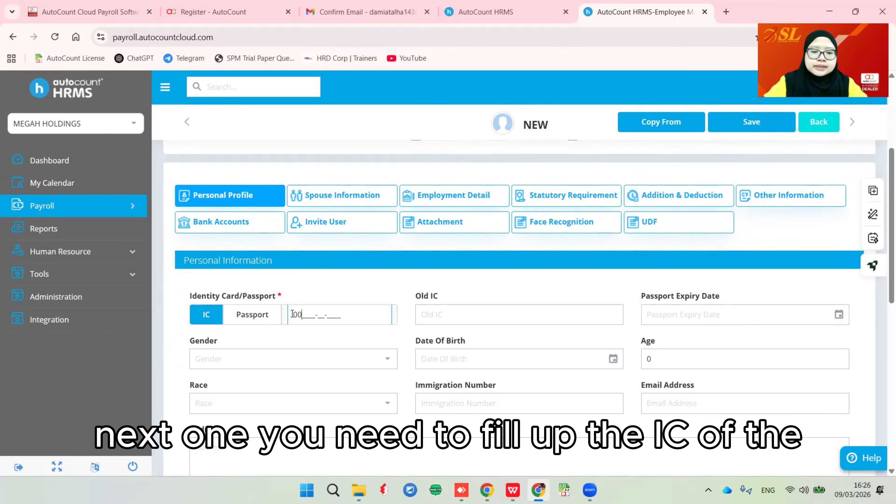
# - Enter the employee's IC number so gender Female and birth date 20/04/2000 auto-fill
pyautogui.write('000')
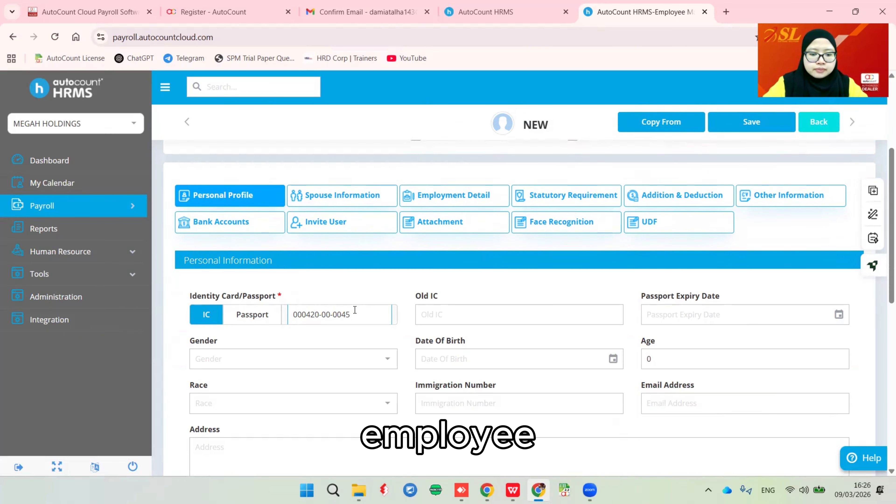
pyautogui.press('BackSpace')
pyautogui.write('4')
pyautogui.press('Tab')
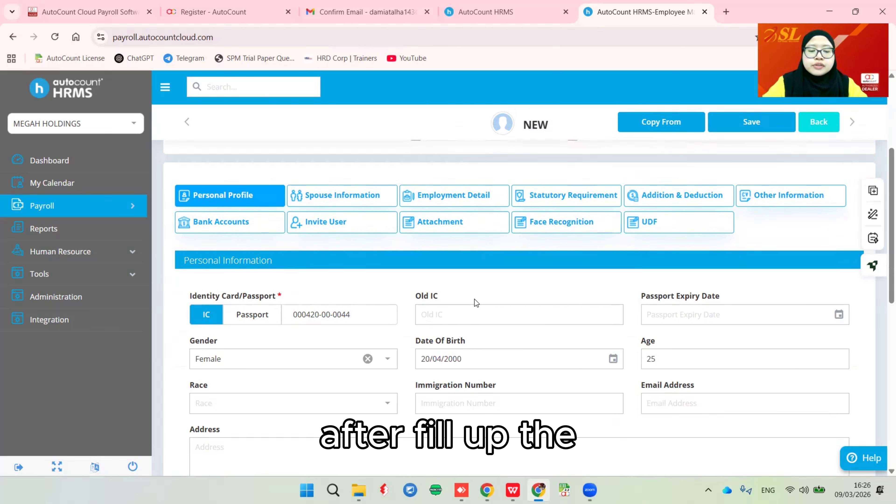
pyautogui.scroll(-2, 531, 323)
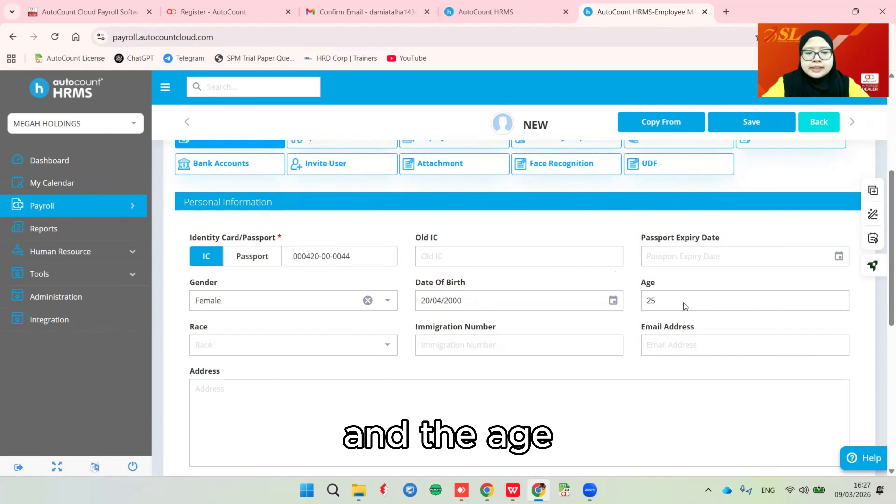
pyautogui.scroll(-2, 448, 329)
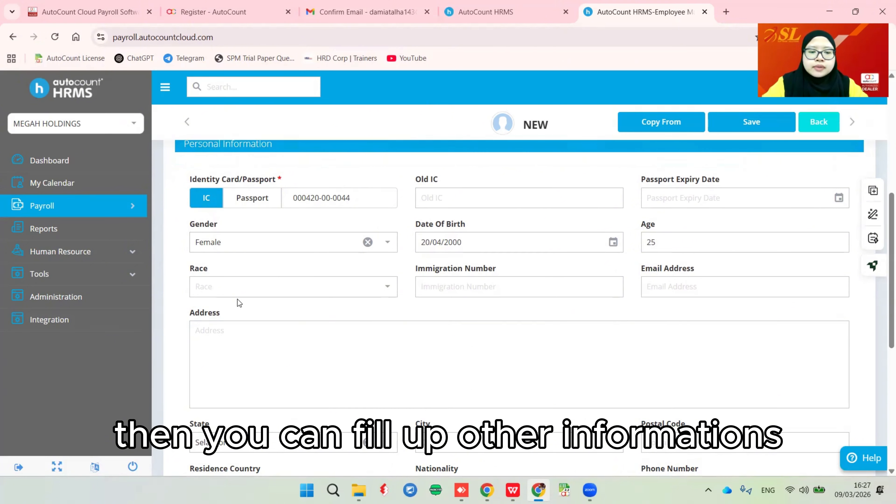
pyautogui.scroll(-4, 579, 317)
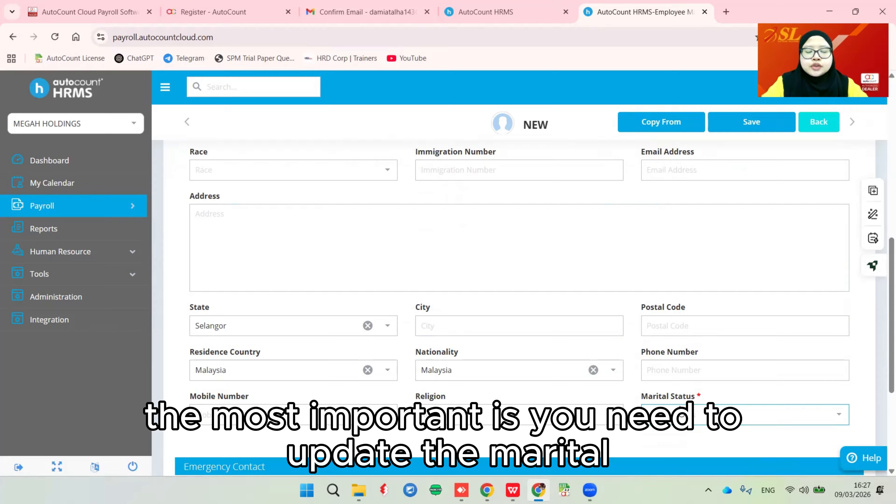
# - Set Marital Status to Married
pyautogui.click(728, 417)
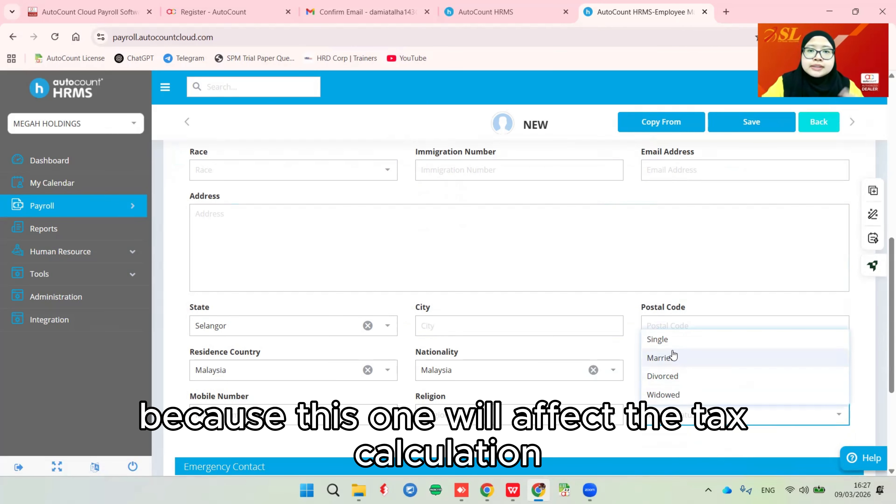
pyautogui.click(666, 340)
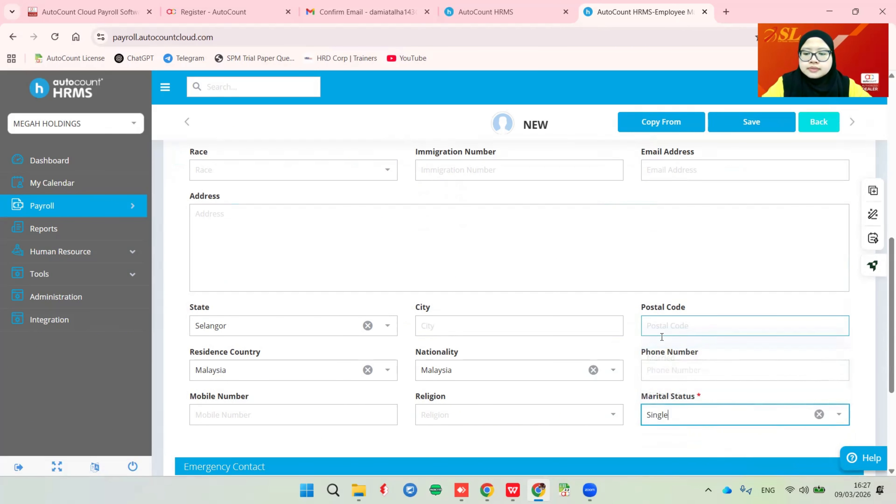
pyautogui.click(529, 287)
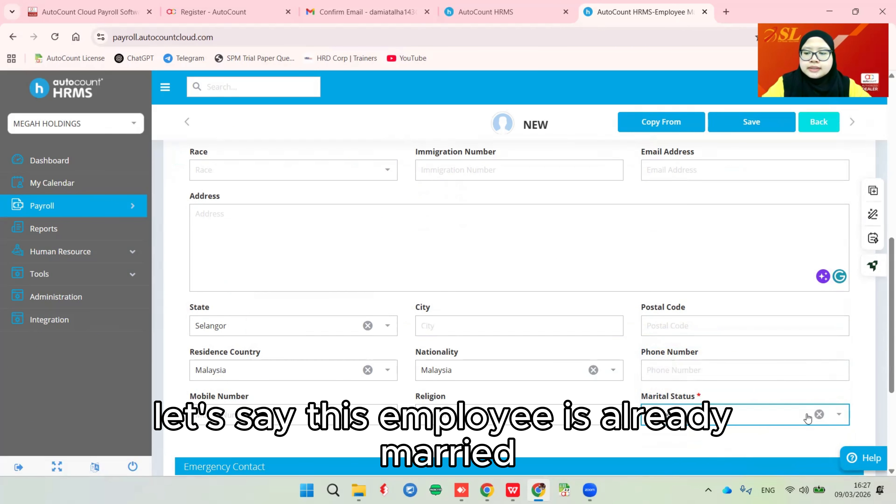
pyautogui.click(839, 414)
pyautogui.click(819, 414)
pyautogui.click(815, 416)
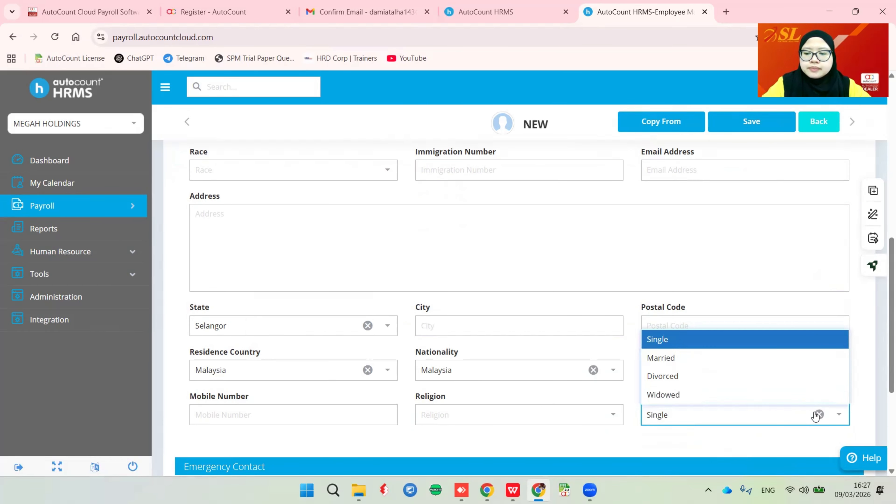
pyautogui.click(677, 360)
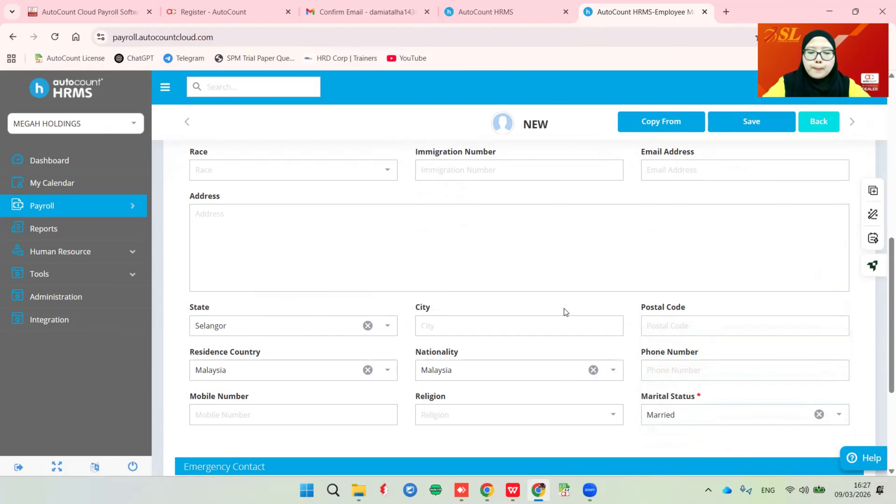
pyautogui.scroll(-5, 562, 314)
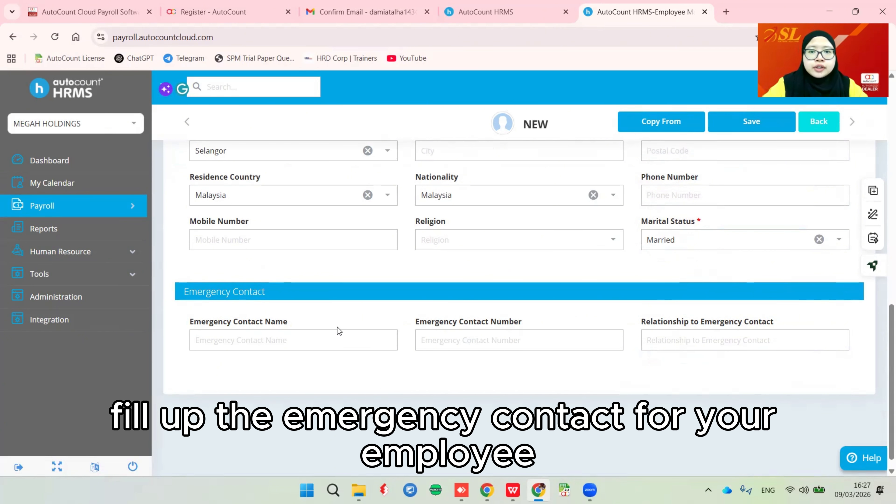
pyautogui.scroll(10, 400, 318)
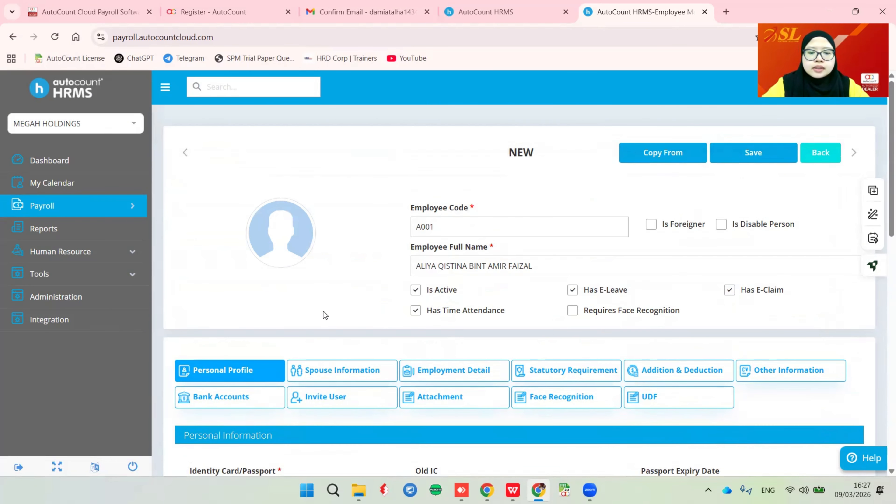
pyautogui.scroll(-2, 330, 312)
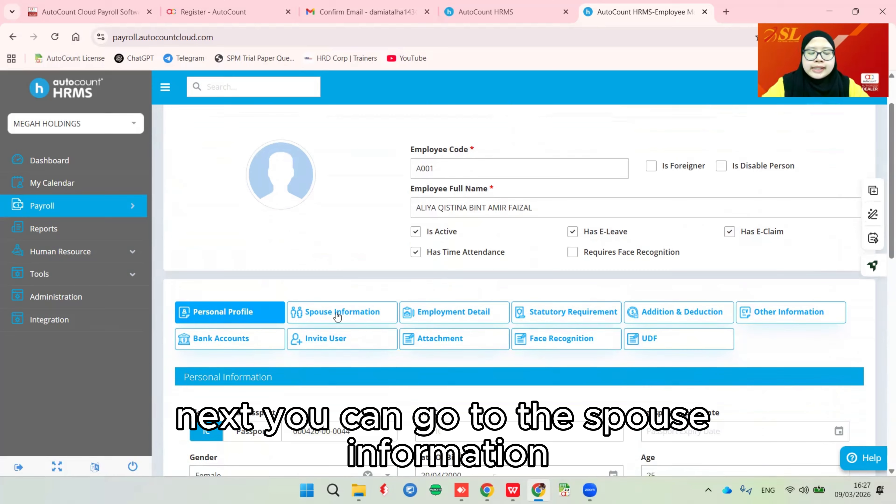
# - Apply one studying child over 18 at 100%, giving 2024 and 2025 relief points of 1
pyautogui.click(322, 314)
pyautogui.scroll(-4, 323, 318)
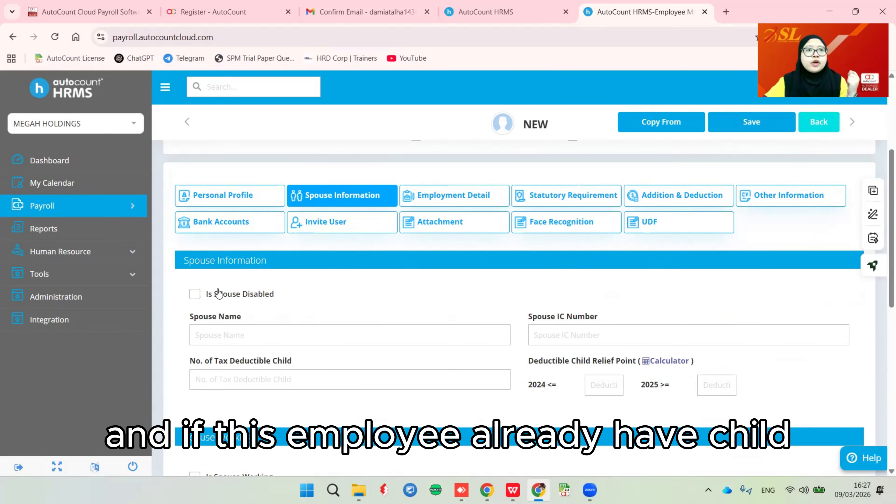
pyautogui.click(669, 361)
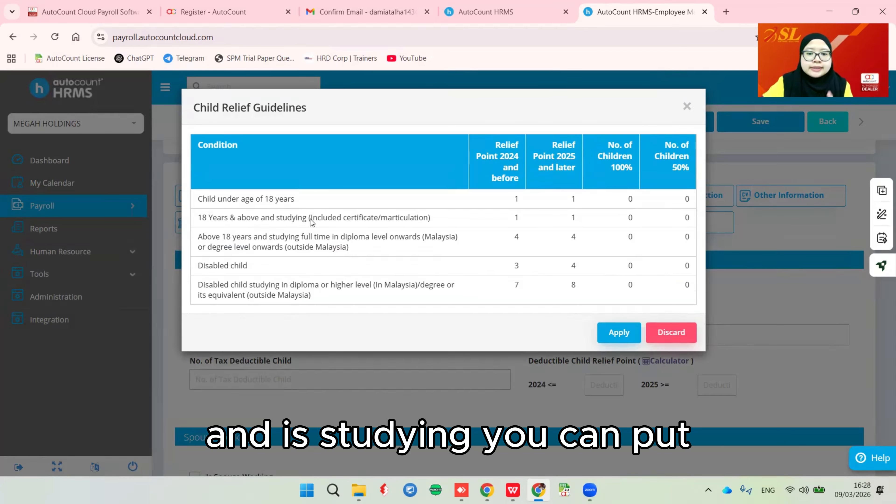
pyautogui.click(631, 218)
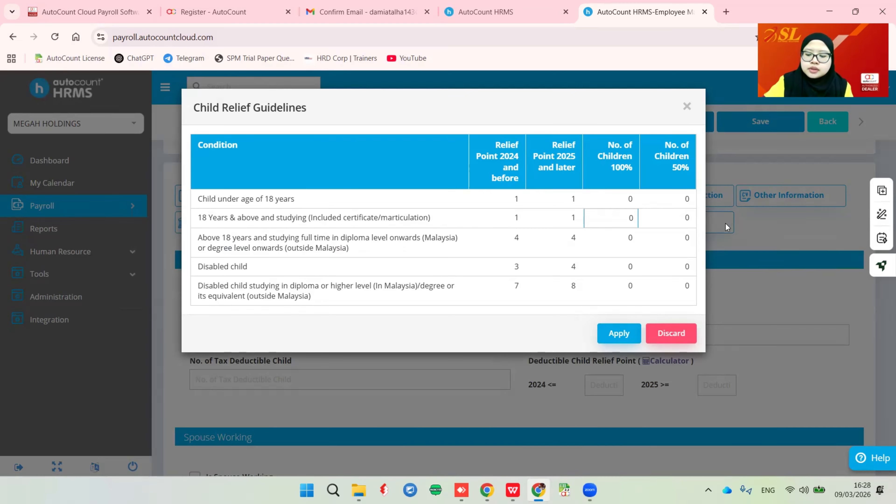
pyautogui.write('1')
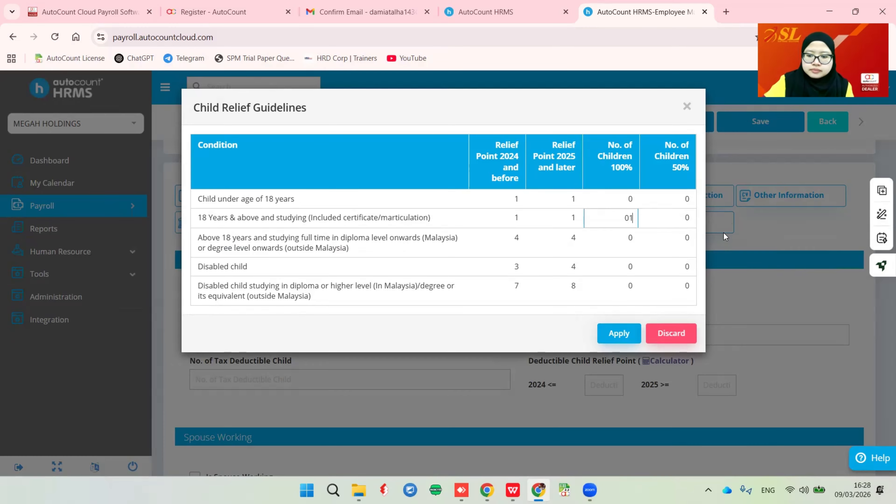
pyautogui.click(543, 314)
pyautogui.click(619, 333)
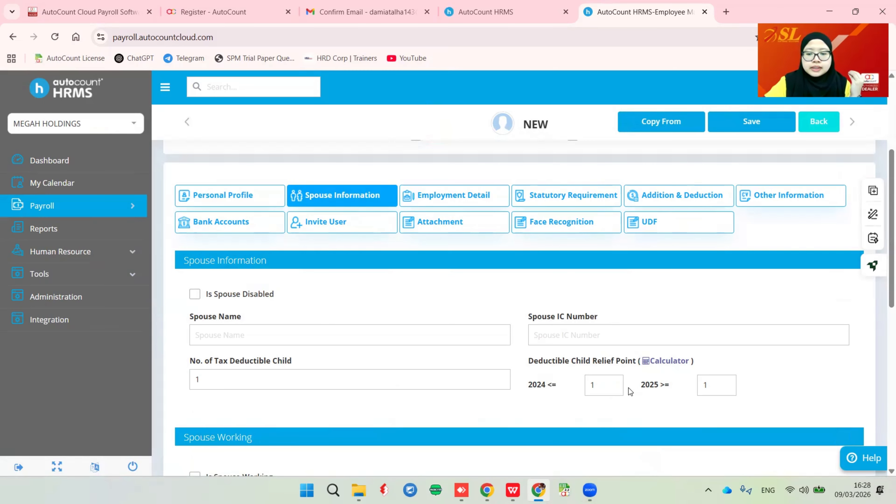
pyautogui.scroll(-5, 628, 389)
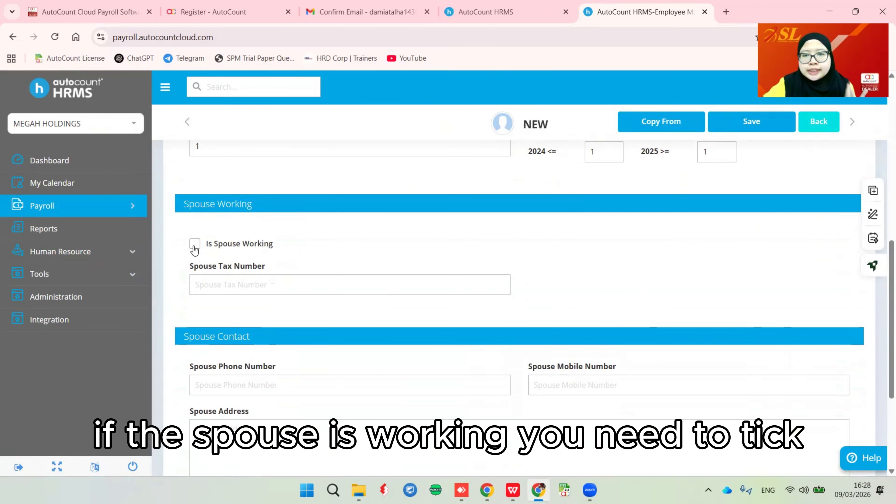
pyautogui.scroll(-3, 540, 241)
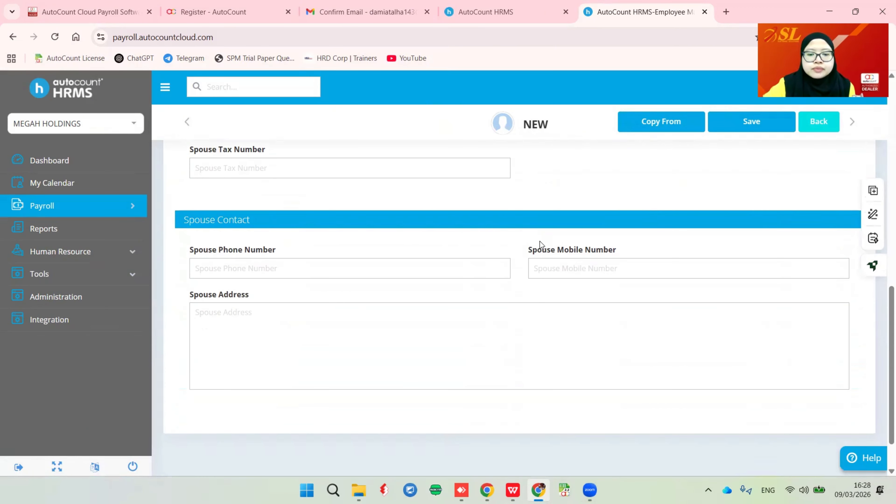
pyautogui.scroll(9, 523, 244)
pyautogui.click(491, 258)
pyautogui.scroll(-1, 508, 328)
# - Set Wages Type to Monthly with a Basic Rate of 3500
pyautogui.scroll(-1, 509, 327)
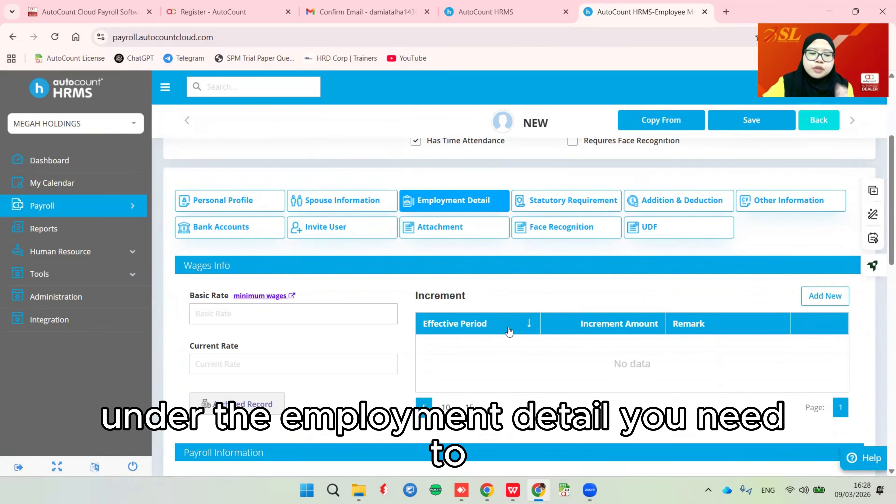
pyautogui.scroll(-1, 508, 327)
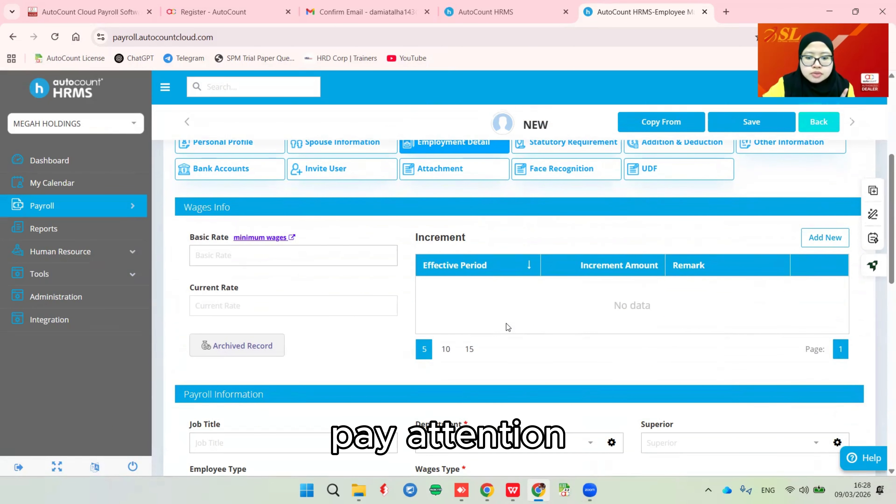
pyautogui.scroll(-2, 506, 324)
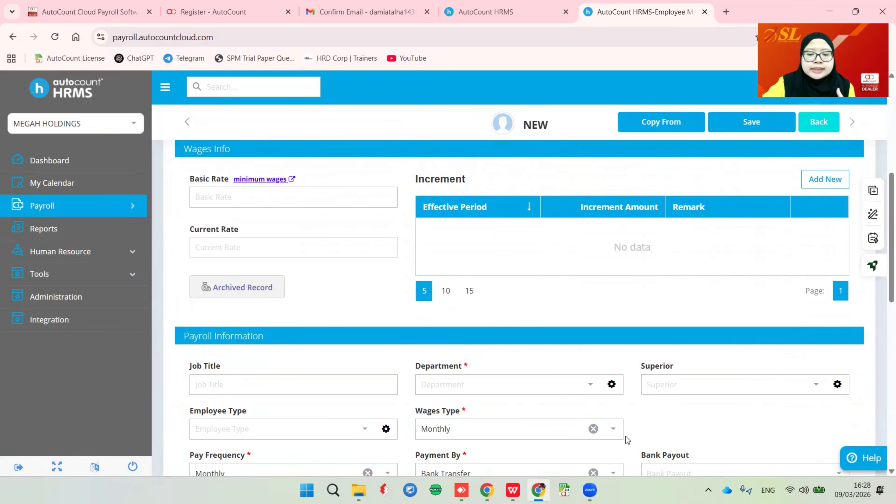
pyautogui.click(615, 430)
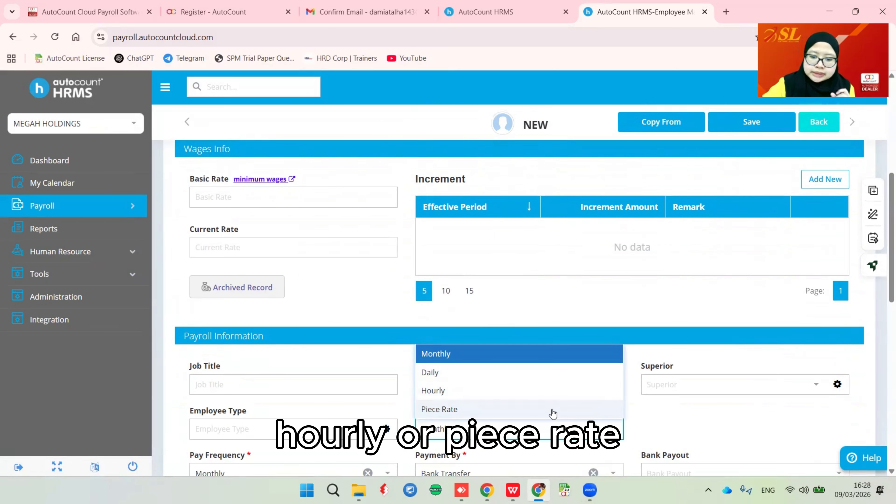
pyautogui.click(446, 355)
pyautogui.click(234, 198)
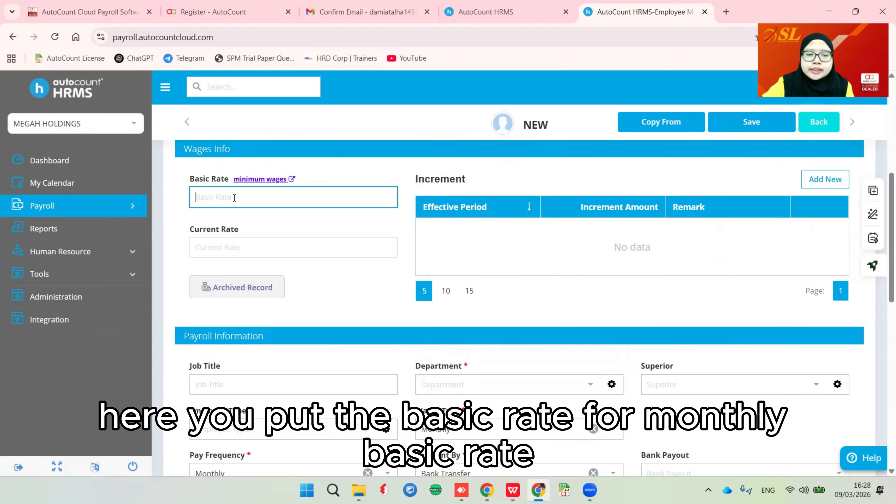
pyautogui.write('500')
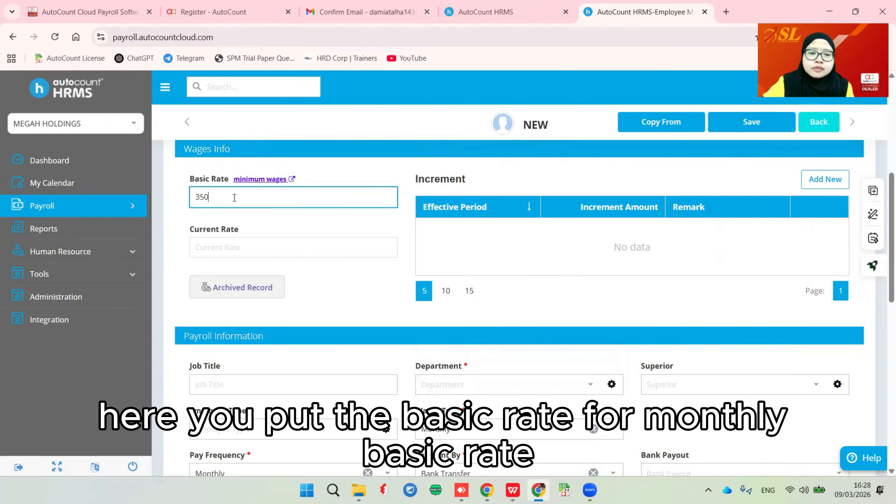
pyautogui.click(306, 228)
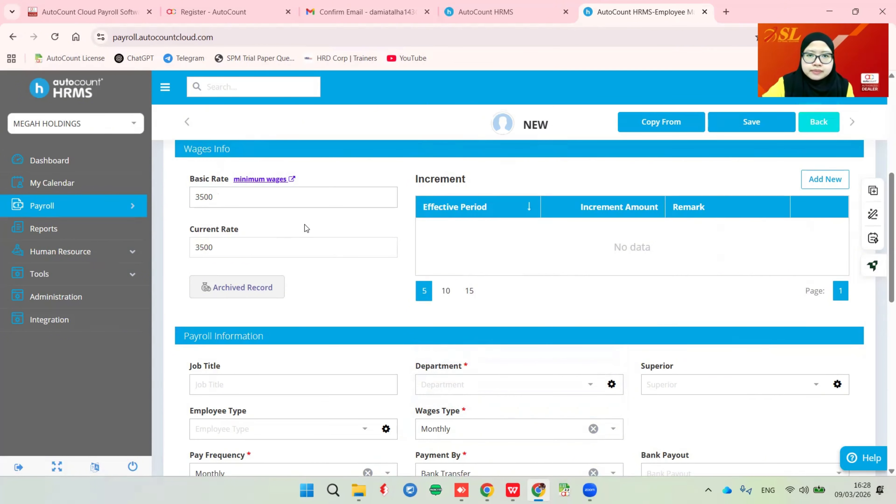
# - Try Daily wages at a rate of 87, then Piece Rate at 50
pyautogui.click(522, 429)
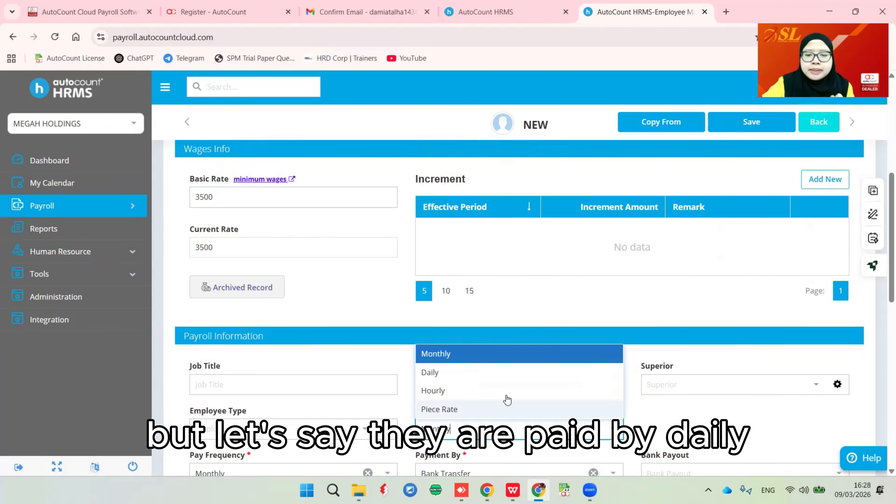
pyautogui.click(469, 372)
pyautogui.click(242, 196)
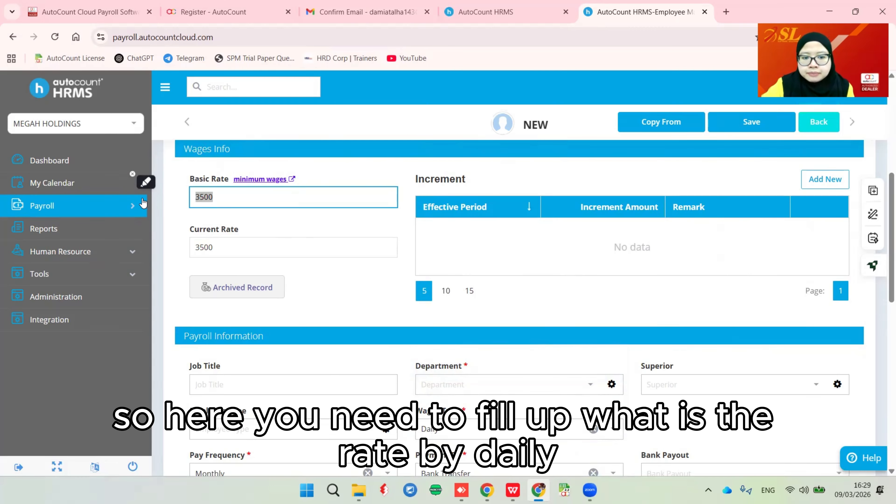
pyautogui.write('87')
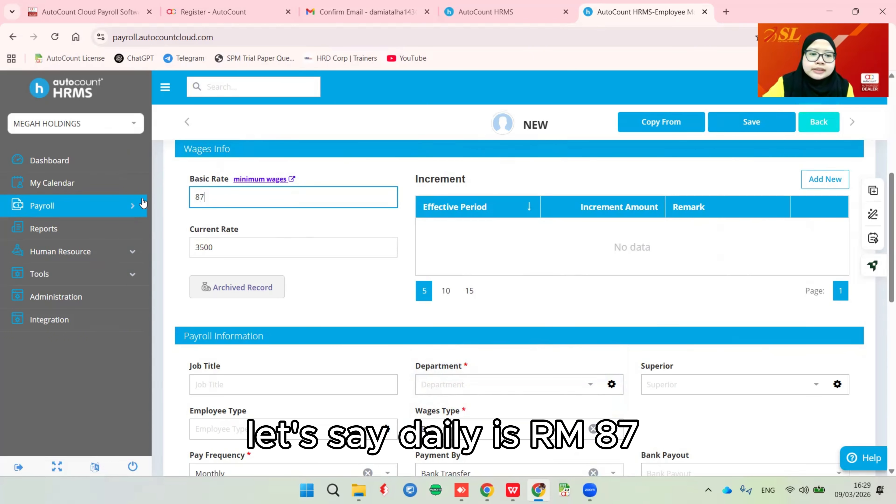
pyautogui.click(304, 220)
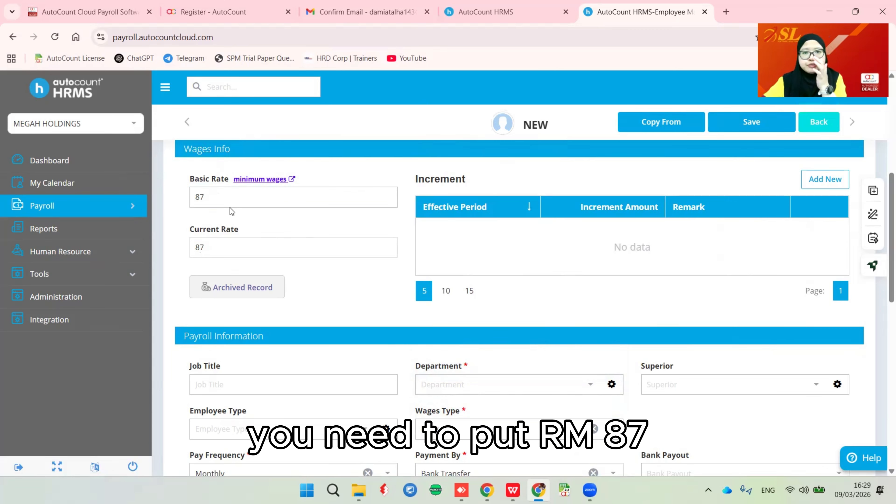
pyautogui.click(609, 435)
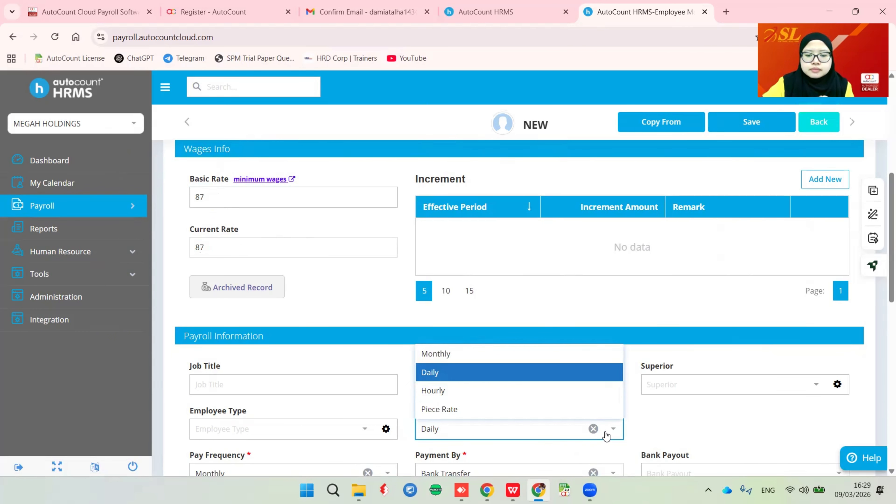
pyautogui.click(446, 411)
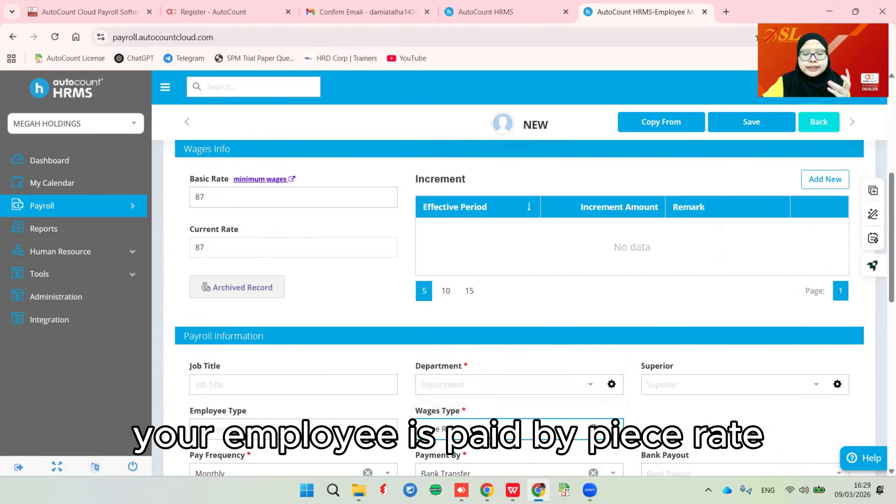
pyautogui.moveTo(217, 198); pyautogui.dragTo(159, 194)
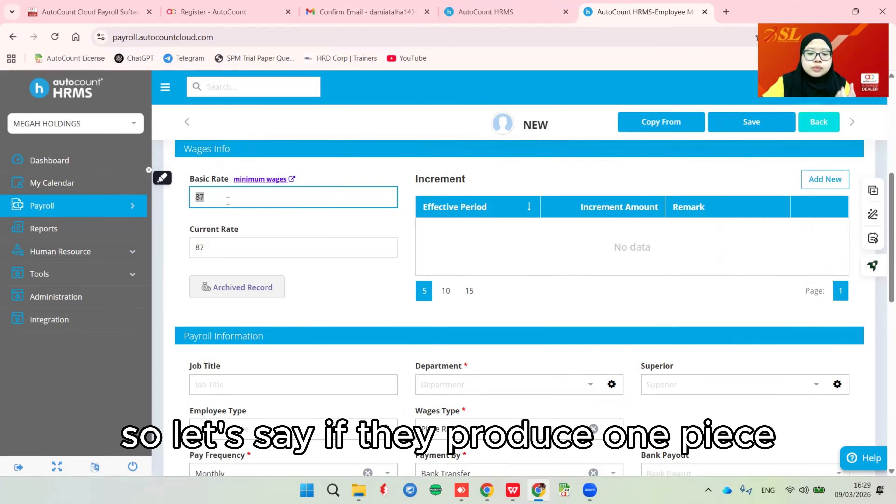
pyautogui.write('50')
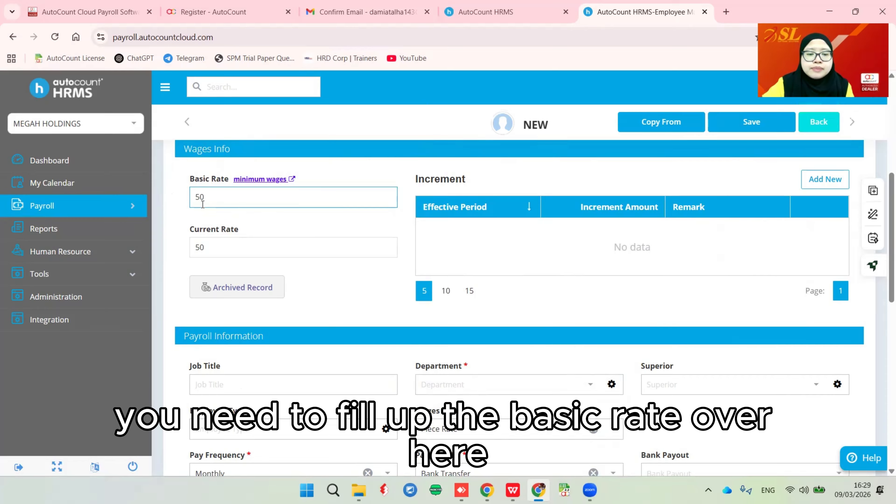
pyautogui.click(425, 341)
# - Switch back to Monthly wages and restore the Basic Rate to 3500
pyautogui.click(519, 431)
pyautogui.click(482, 356)
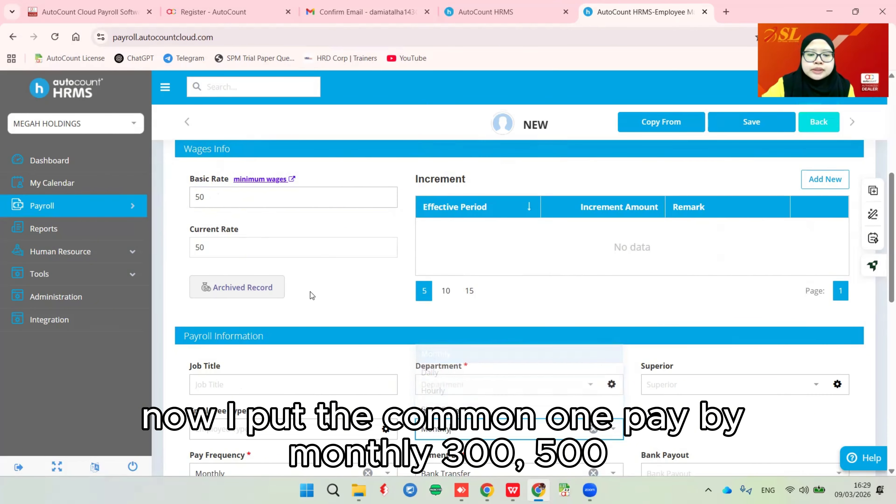
pyautogui.moveTo(253, 200); pyautogui.dragTo(154, 197)
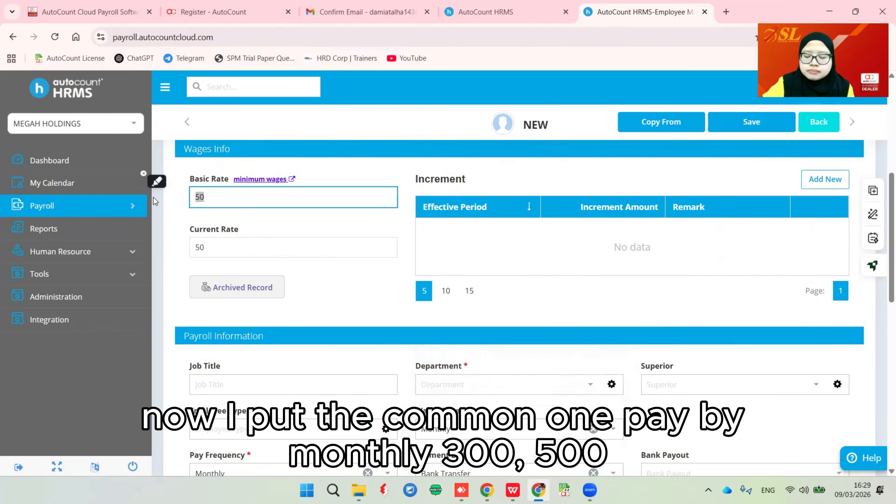
pyautogui.write('3500')
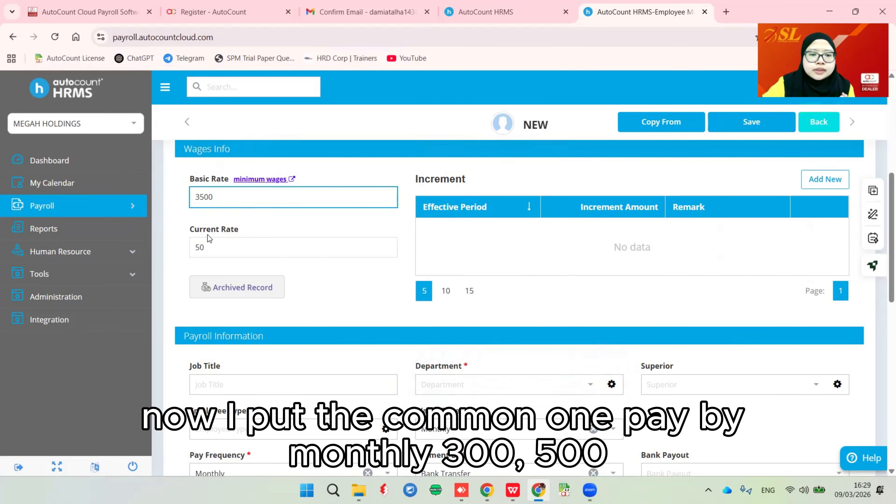
pyautogui.click(279, 229)
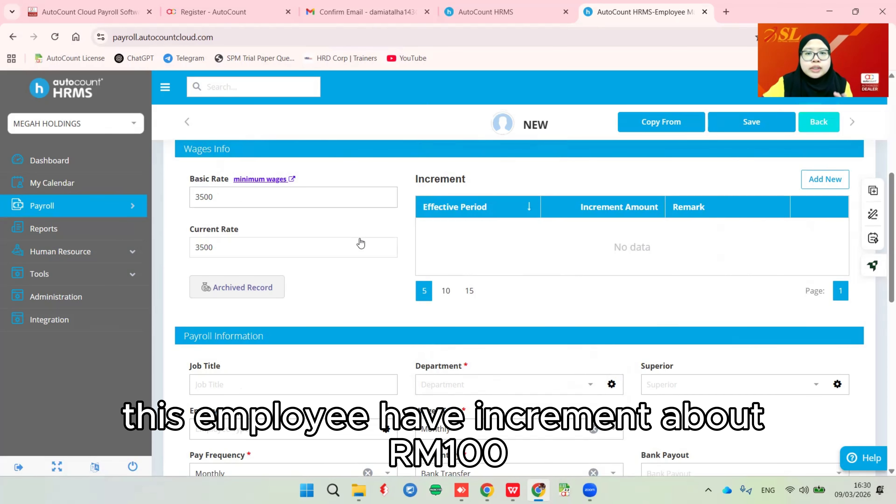
pyautogui.click(811, 184)
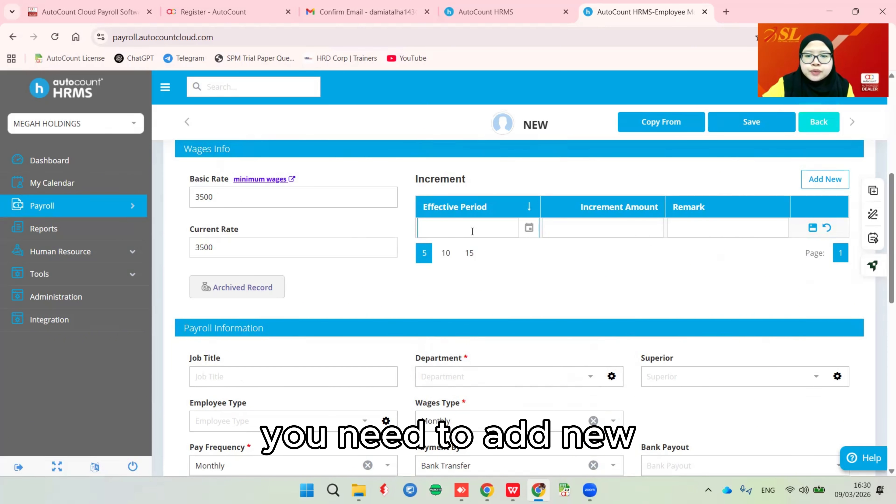
pyautogui.click(528, 228)
pyautogui.click(498, 301)
pyautogui.click(606, 228)
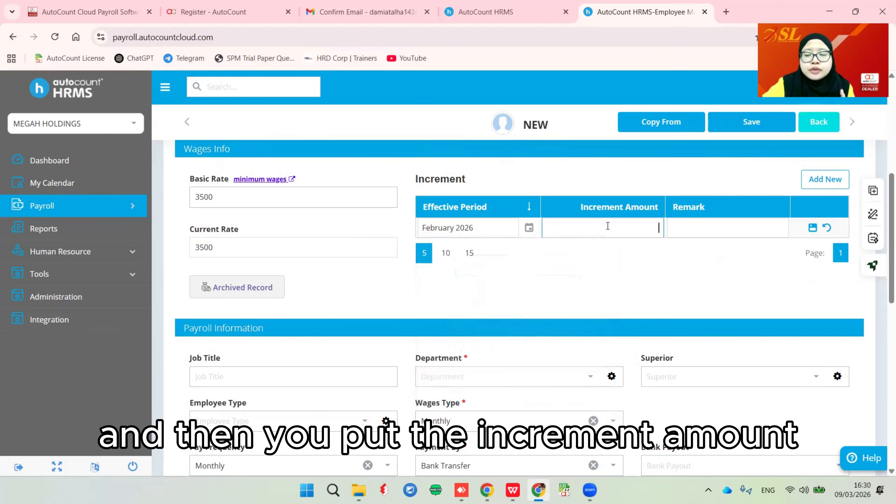
pyautogui.write('100')
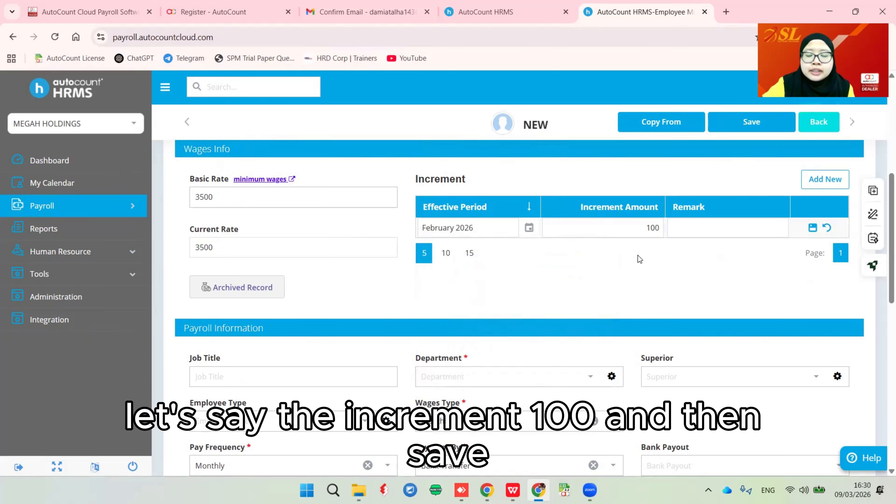
pyautogui.click(811, 228)
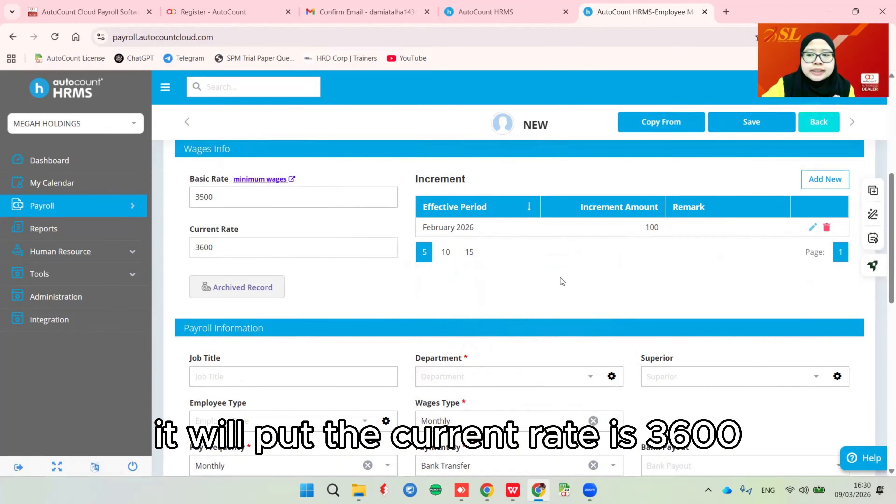
pyautogui.click(826, 227)
pyautogui.click(416, 313)
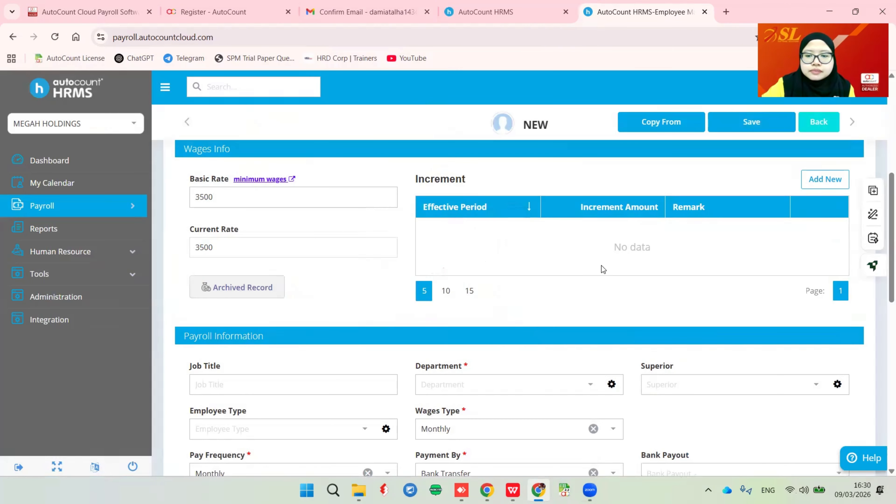
pyautogui.scroll(-3, 546, 223)
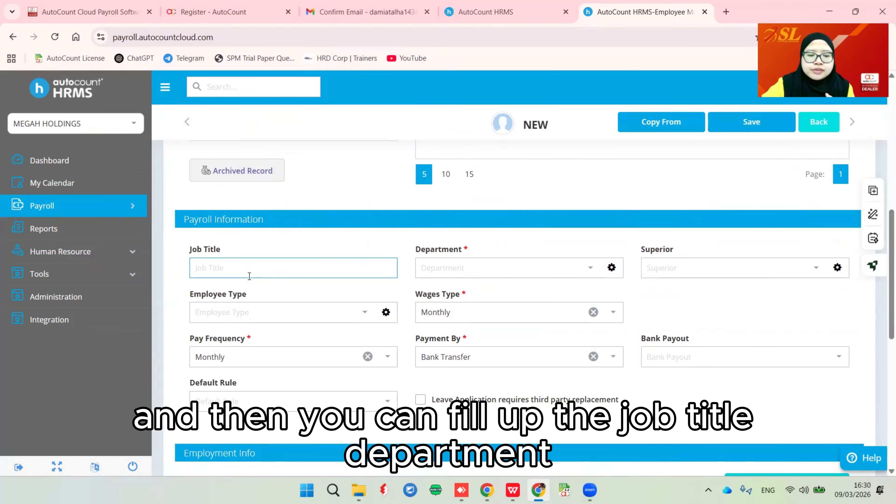
pyautogui.click(584, 276)
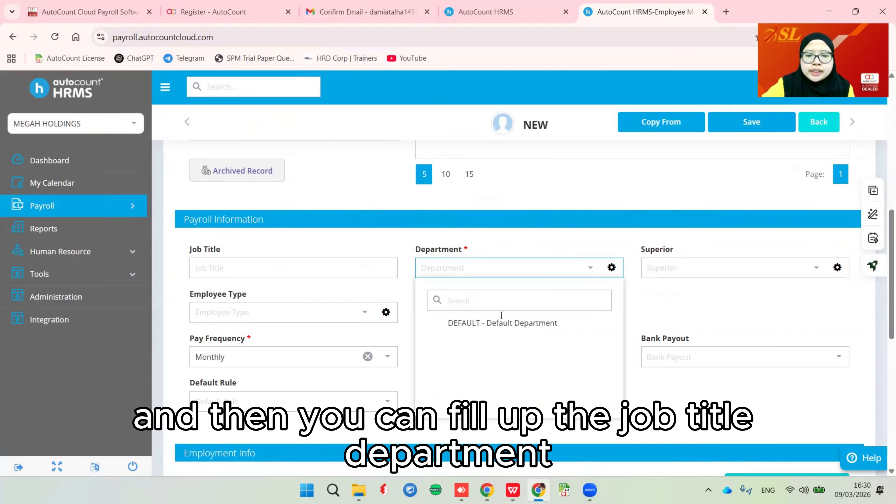
pyautogui.click(488, 327)
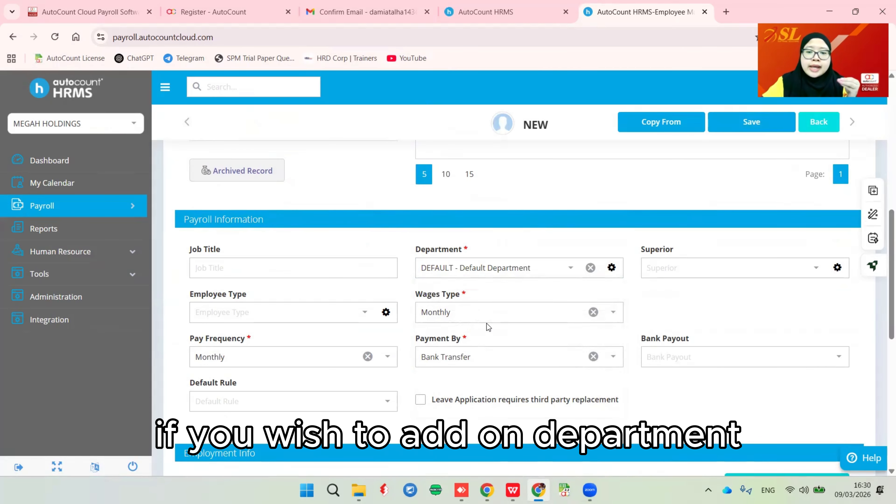
pyautogui.click(611, 270)
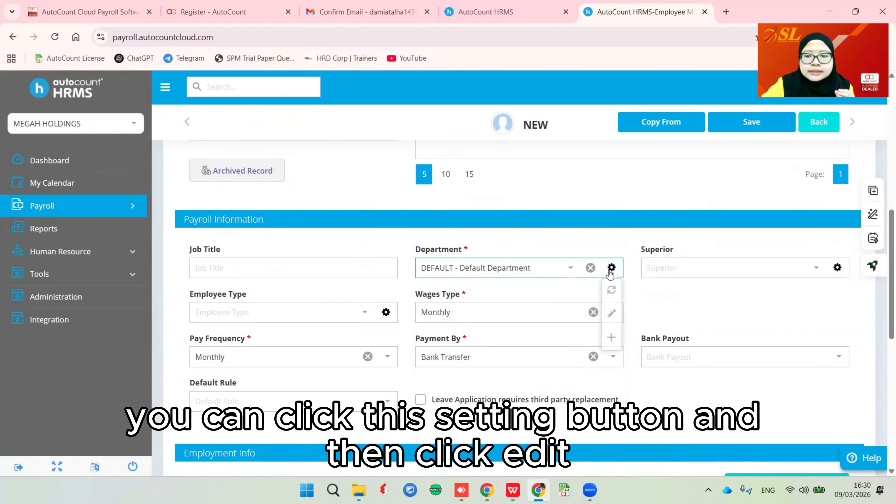
pyautogui.click(611, 314)
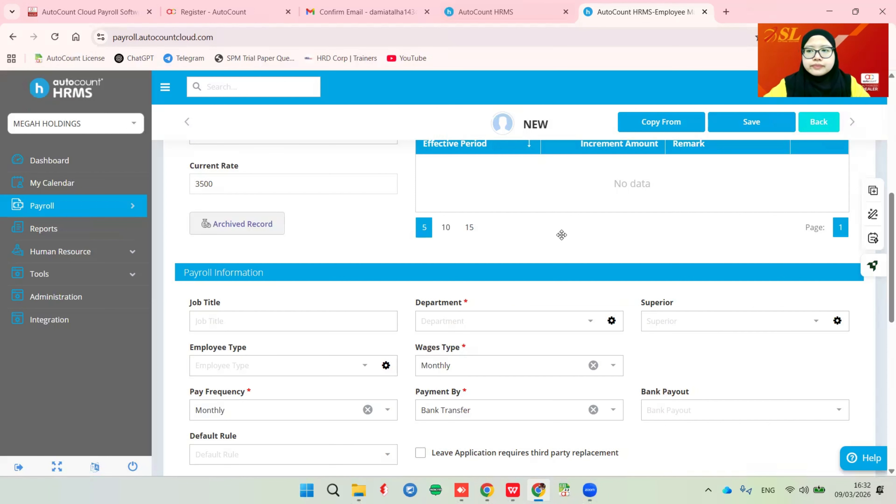
pyautogui.click(591, 320)
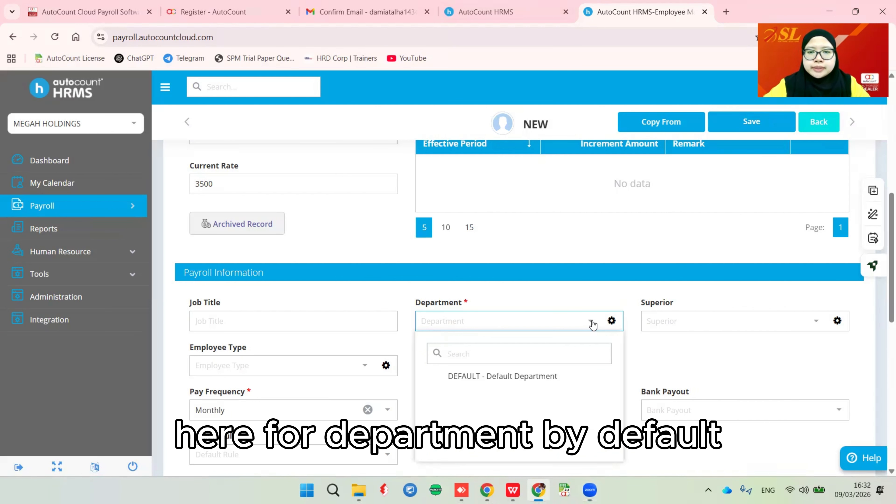
pyautogui.click(495, 376)
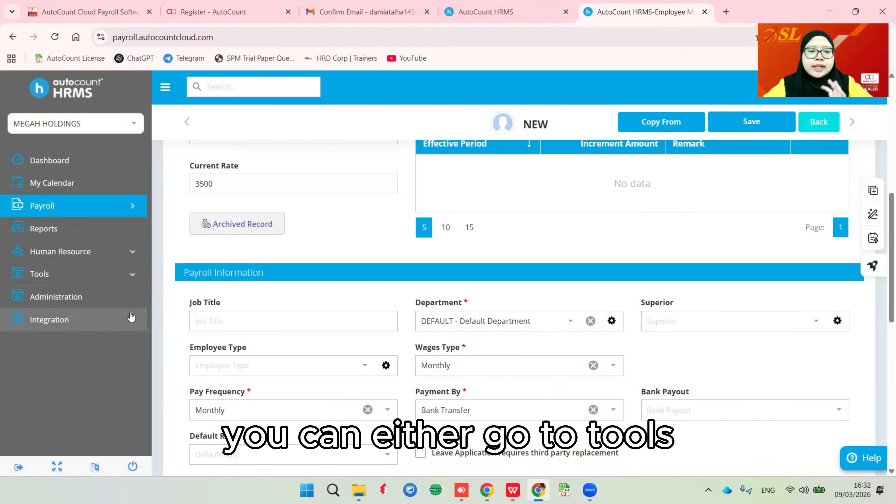
pyautogui.click(81, 281)
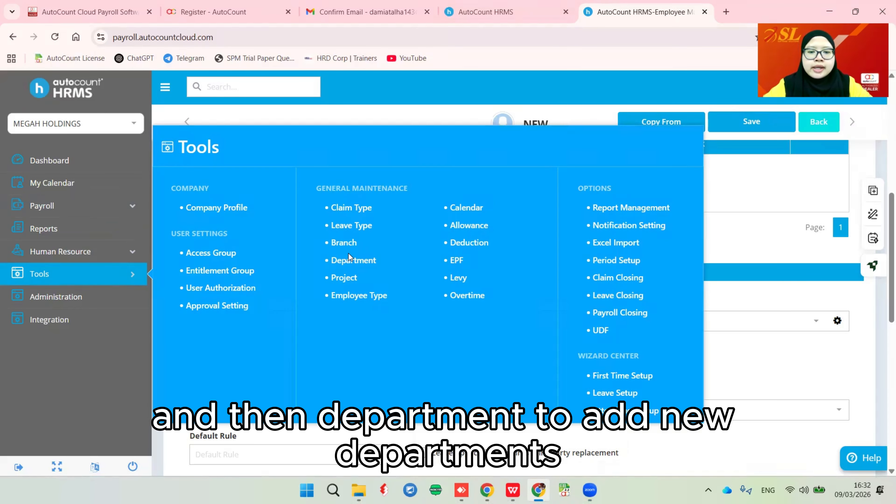
pyautogui.click(783, 244)
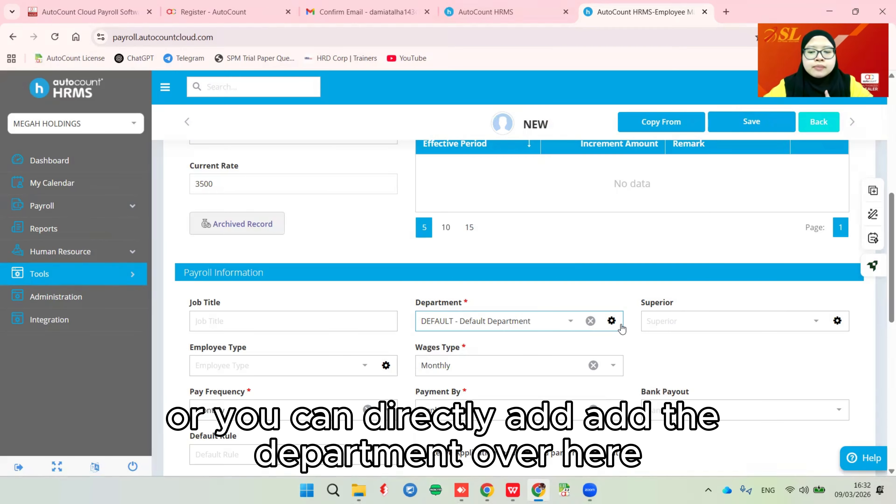
pyautogui.click(594, 323)
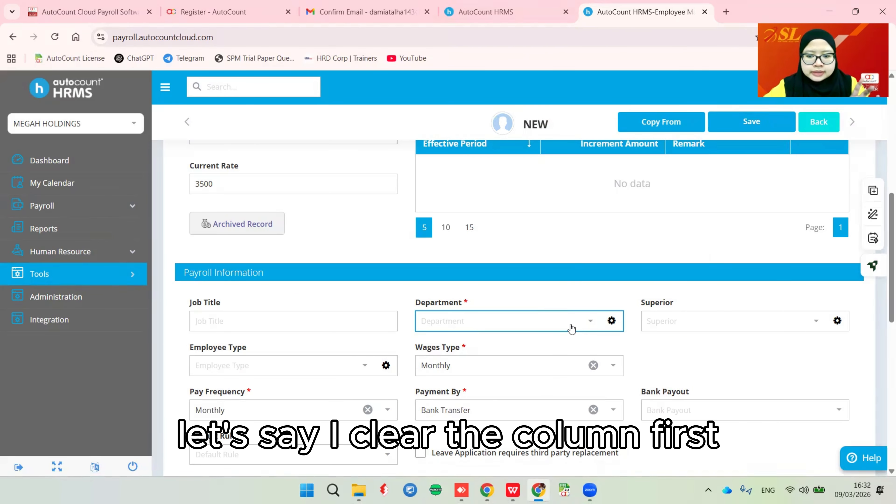
# - Create a new department with code ADMIN and description Admin Department
pyautogui.click(613, 323)
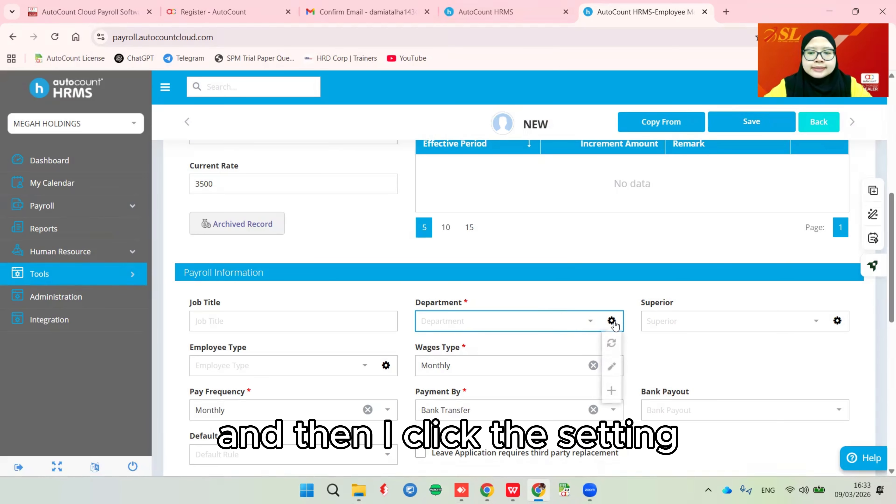
pyautogui.click(612, 392)
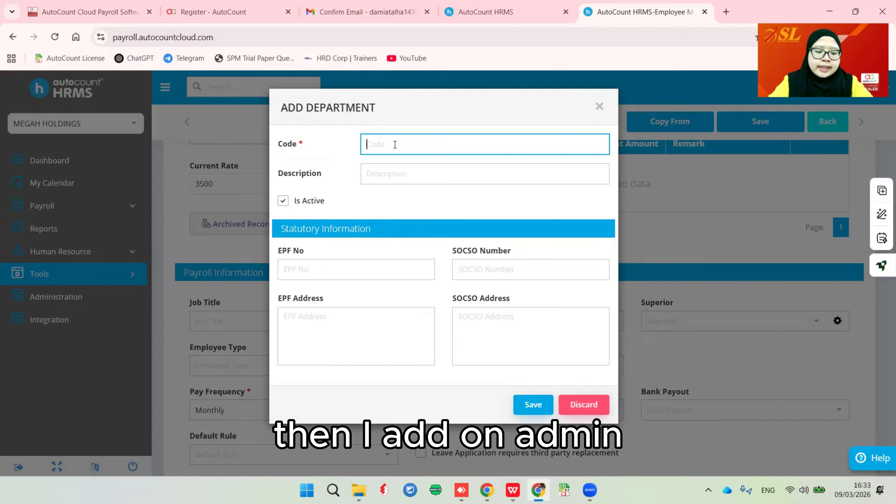
pyautogui.write('admin')
pyautogui.press('BackSpace')
pyautogui.press('BackSpace')
pyautogui.press('BackSpace')
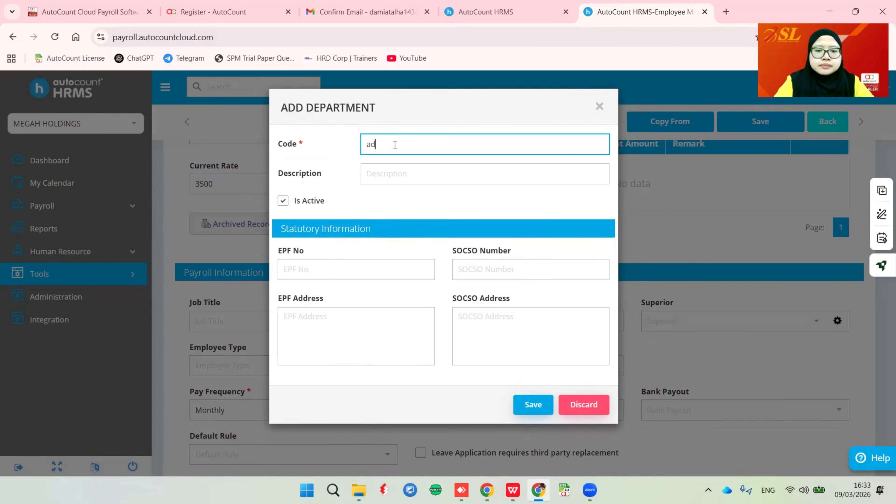
pyautogui.press('BackSpace')
pyautogui.press('BackSpace')
pyautogui.write('ADMIN')
pyautogui.press('Tab')
pyautogui.write('Admin D')
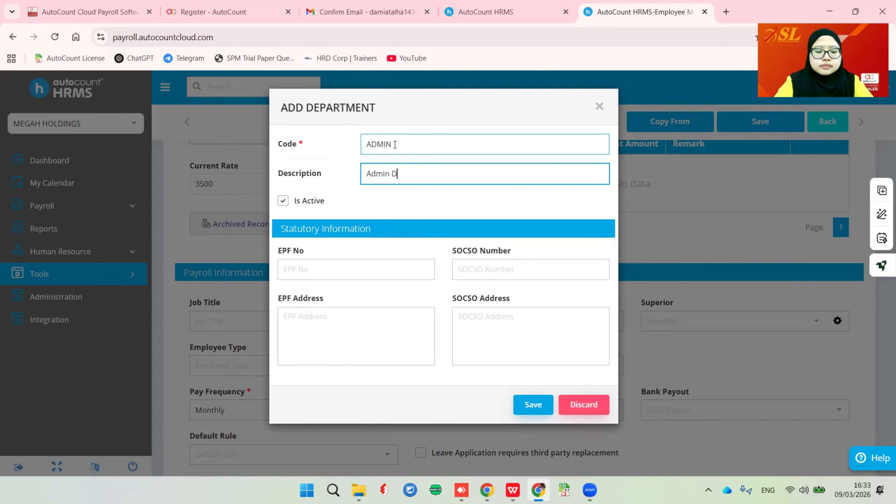
pyautogui.write('epartment')
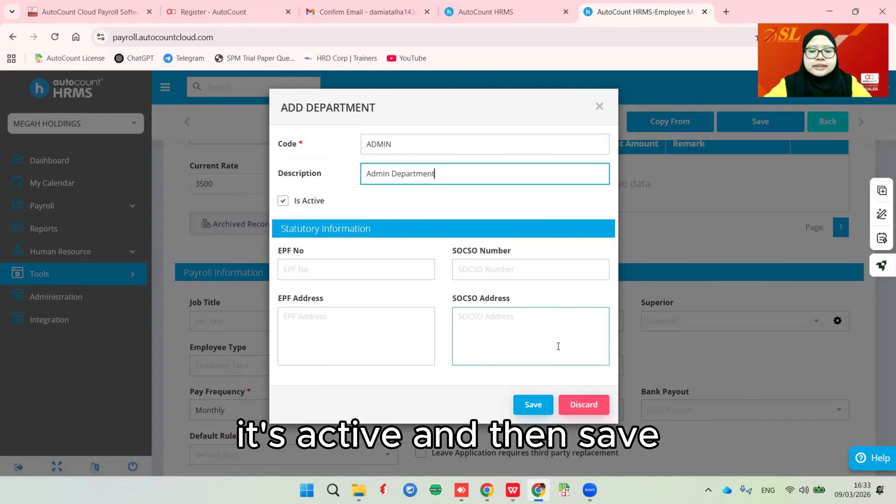
pyautogui.click(534, 405)
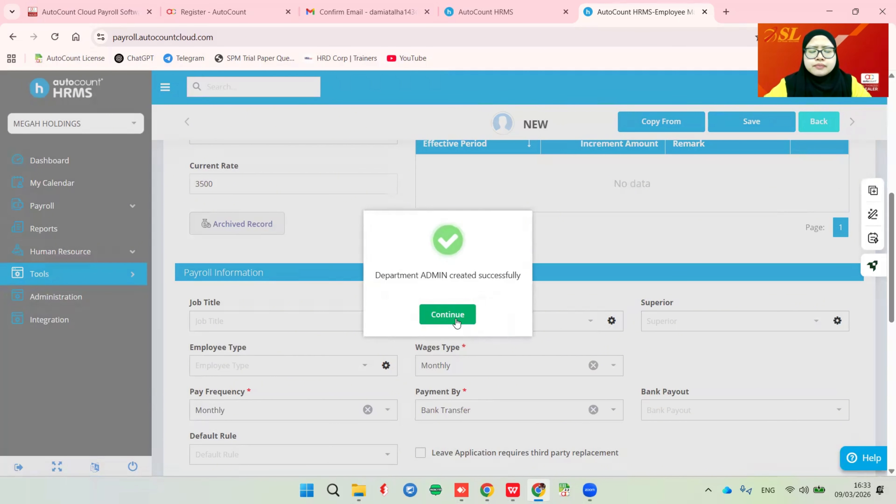
pyautogui.click(456, 320)
# - Refresh the department list and assign ADMIN - Admin Department to the employee
pyautogui.click(590, 320)
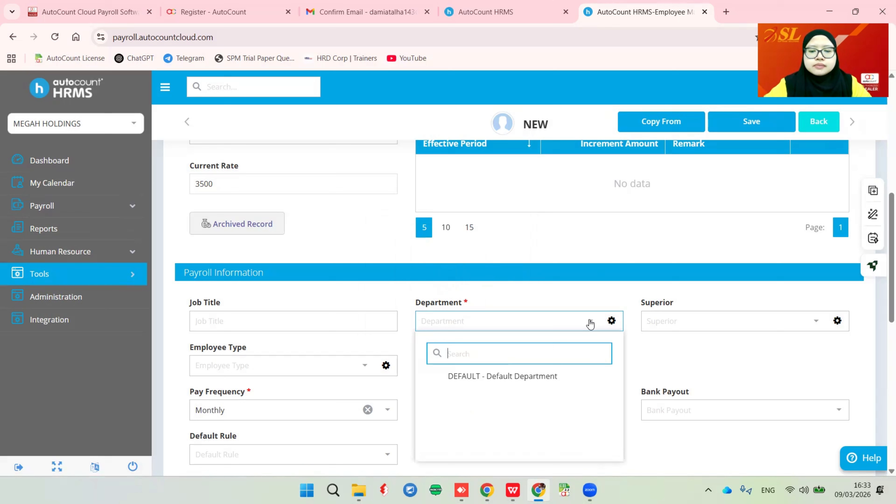
pyautogui.click(611, 252)
pyautogui.click(612, 321)
pyautogui.click(612, 343)
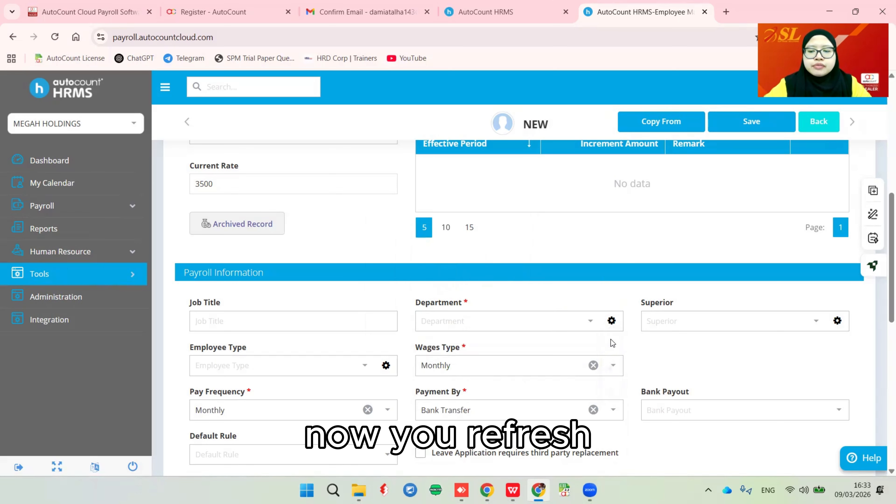
pyautogui.click(590, 323)
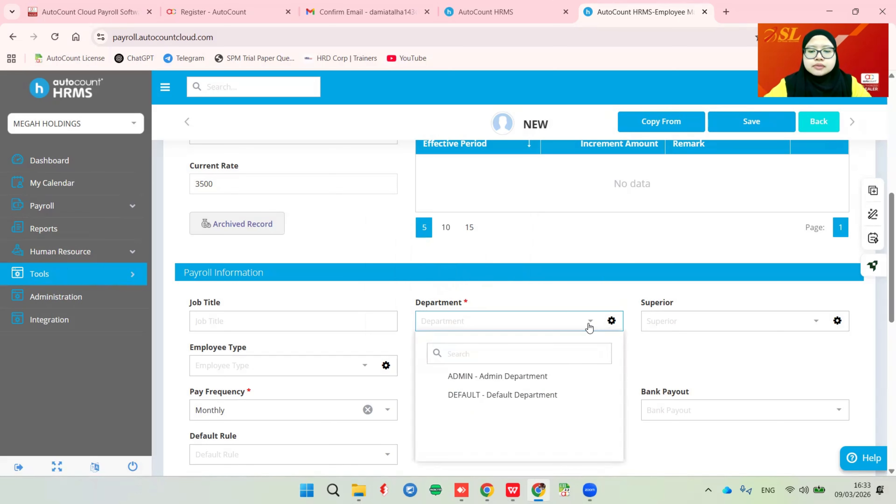
pyautogui.click(475, 382)
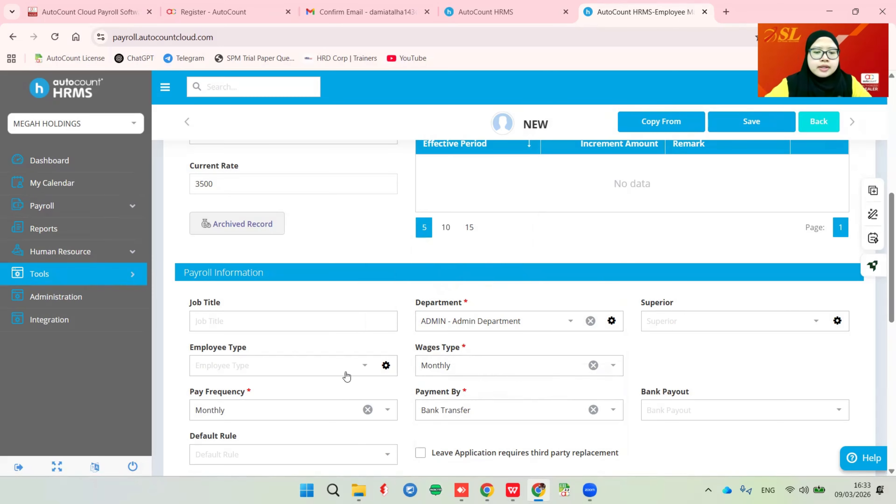
pyautogui.click(364, 373)
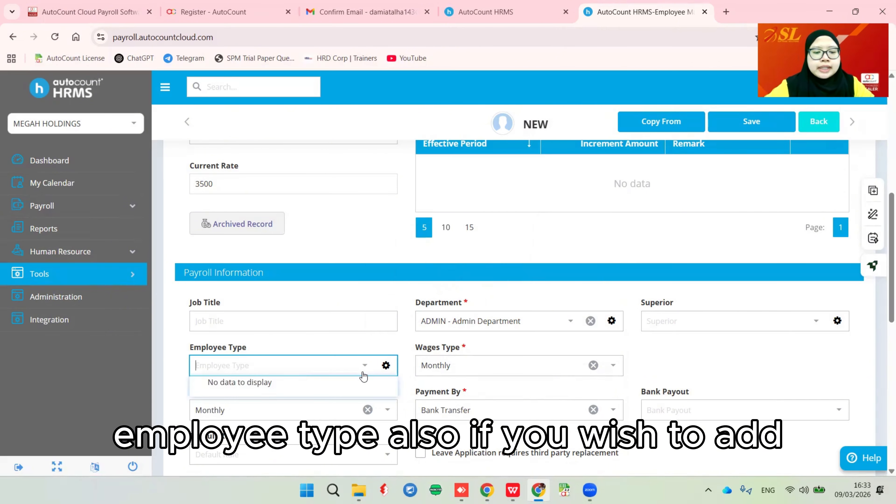
pyautogui.moveTo(386, 366)
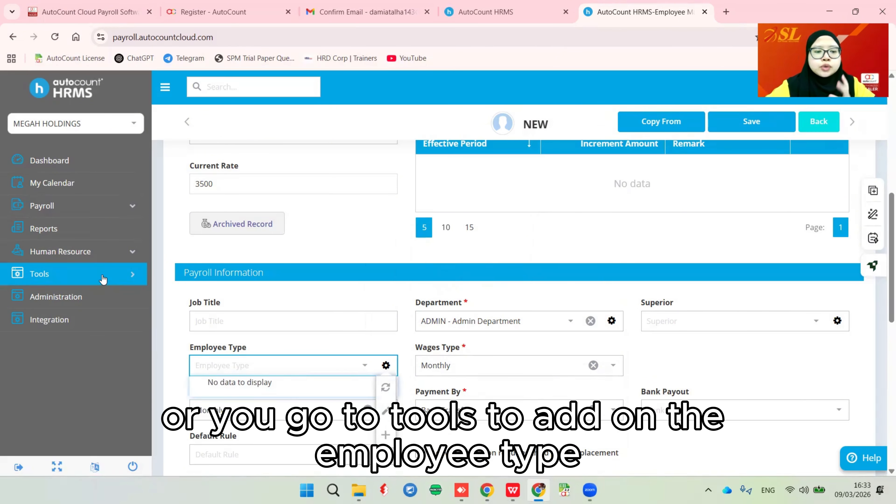
pyautogui.click(136, 280)
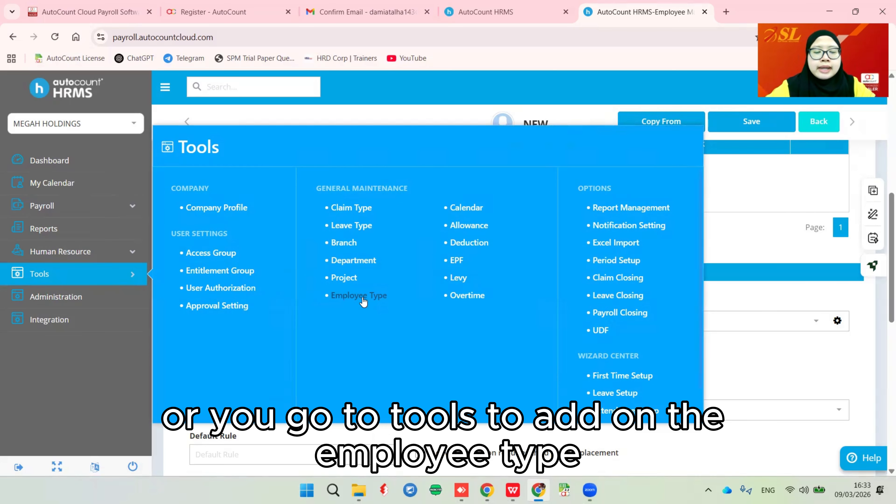
pyautogui.scroll(-2, 600, 281)
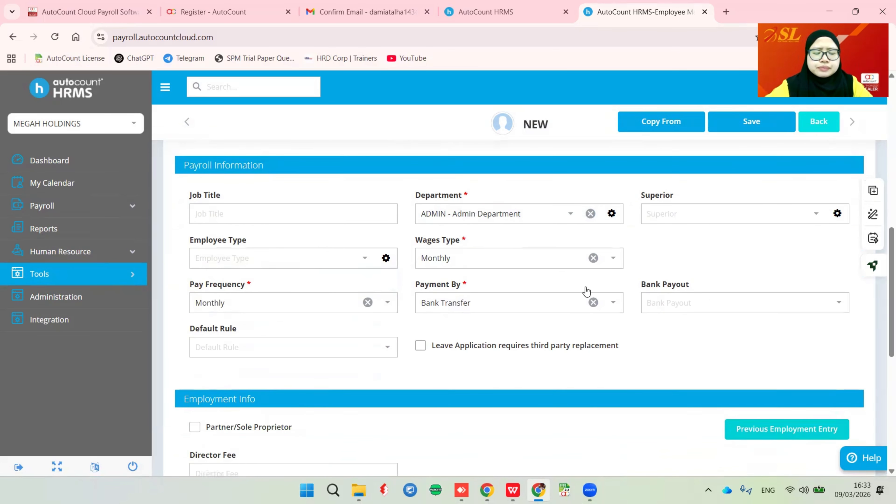
pyautogui.click(390, 298)
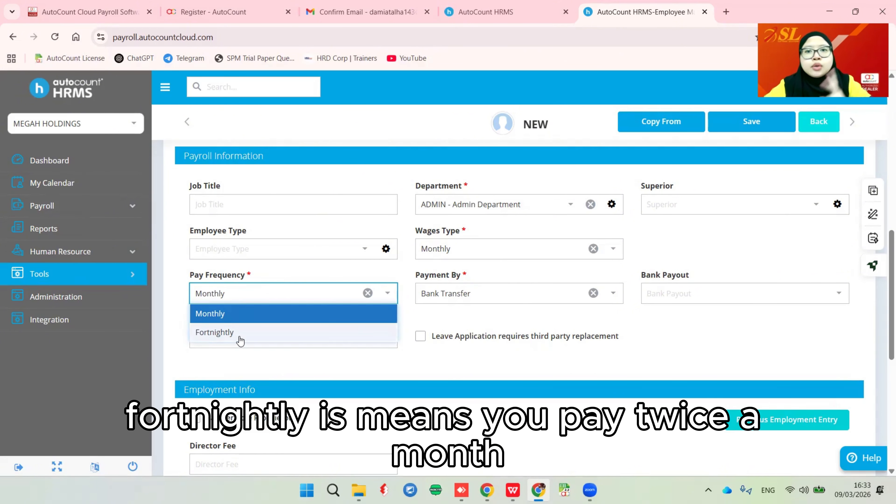
pyautogui.click(414, 364)
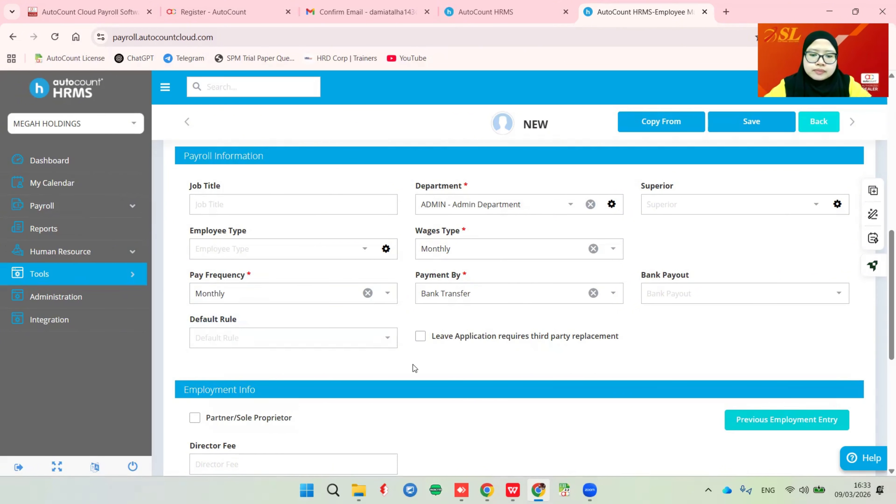
pyautogui.click(452, 299)
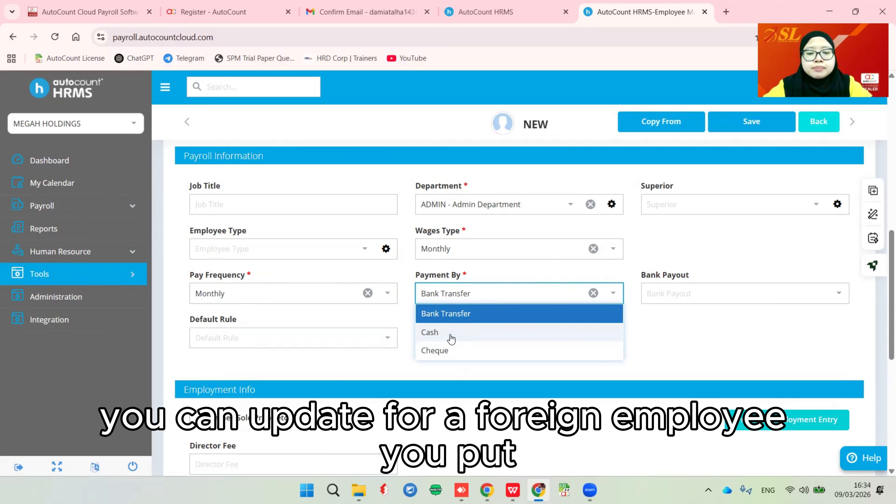
# - Tick and then untick Partner/Sole Proprietor, leaving a normal employee
pyautogui.scroll(-3, 532, 337)
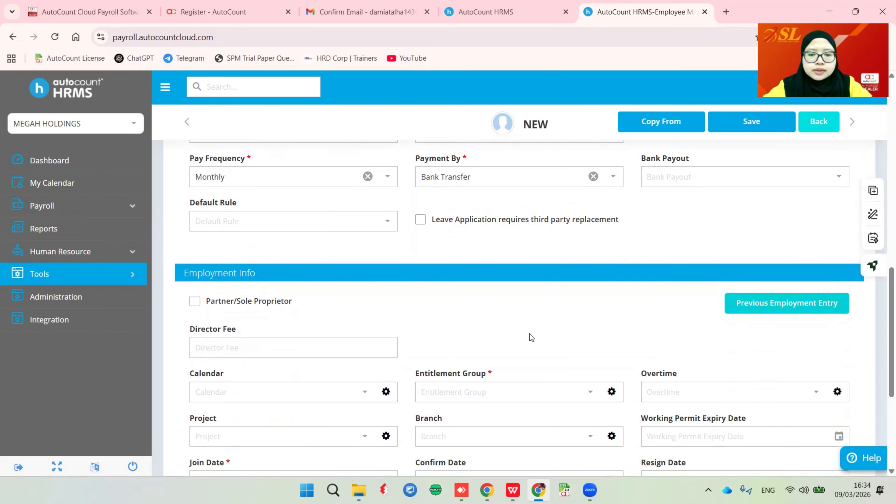
pyautogui.scroll(-2, 543, 339)
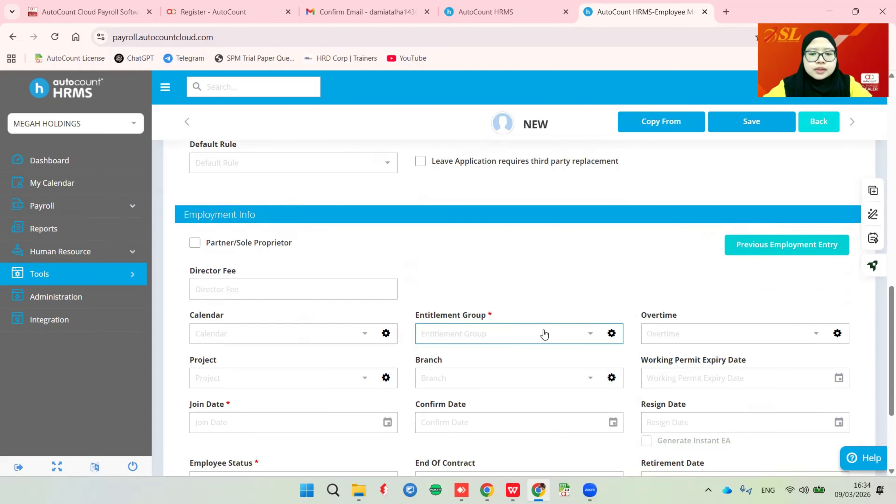
pyautogui.scroll(-1, 551, 336)
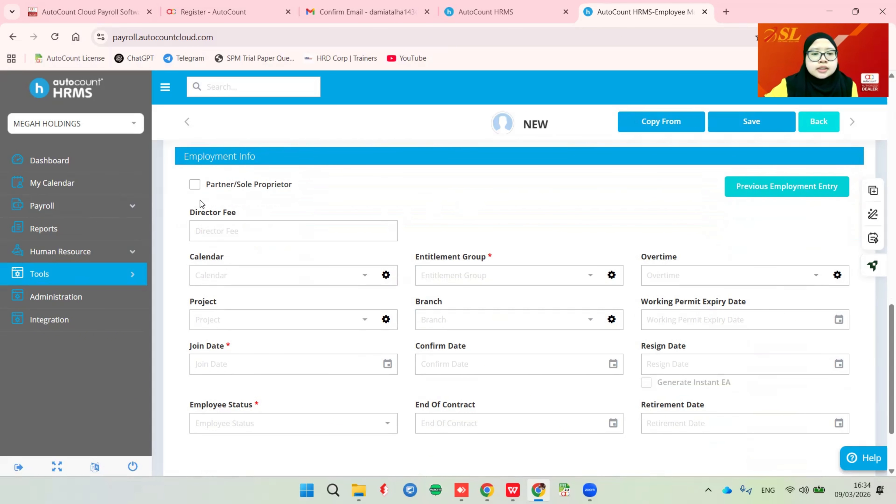
pyautogui.click(194, 185)
pyautogui.click(218, 232)
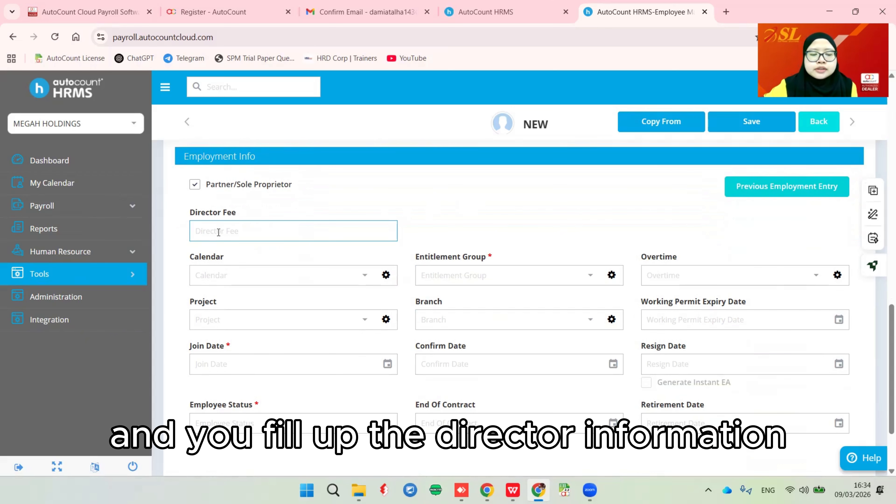
pyautogui.click(195, 185)
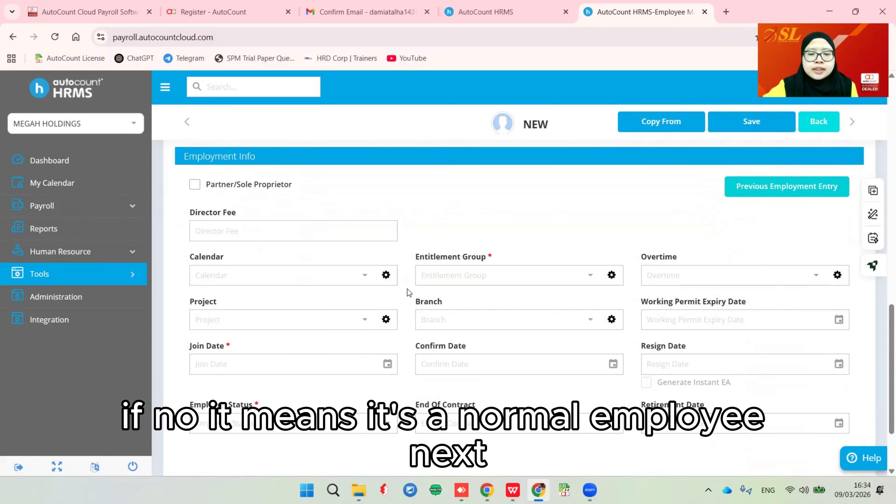
# - Set Calendar to DEFAULT - Default Calendar and Entitlement Group to STANDARD
pyautogui.click(355, 281)
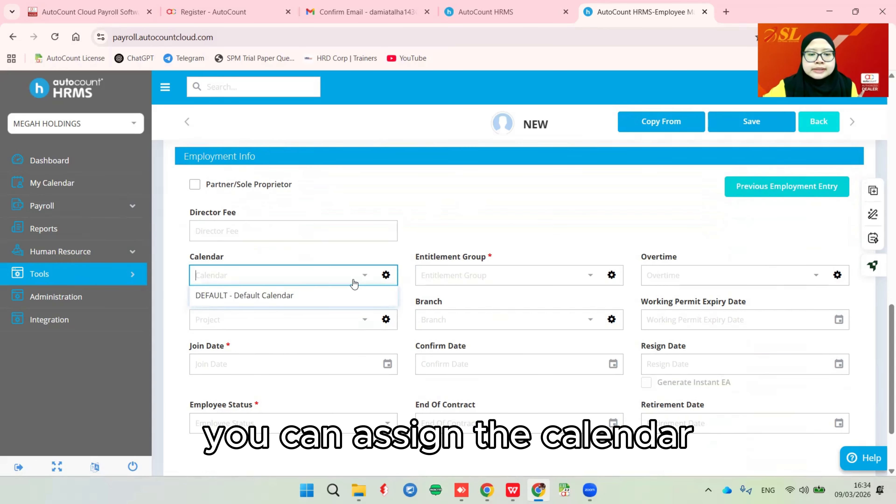
pyautogui.click(250, 300)
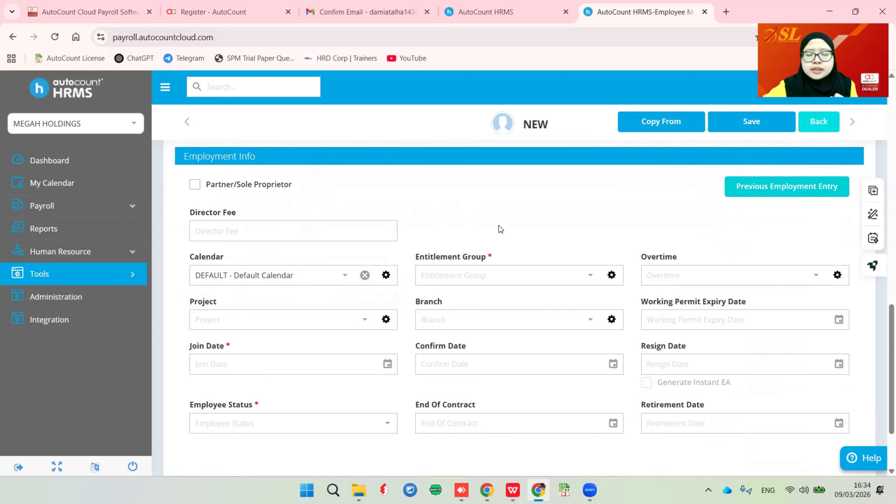
pyautogui.click(581, 277)
pyautogui.click(448, 301)
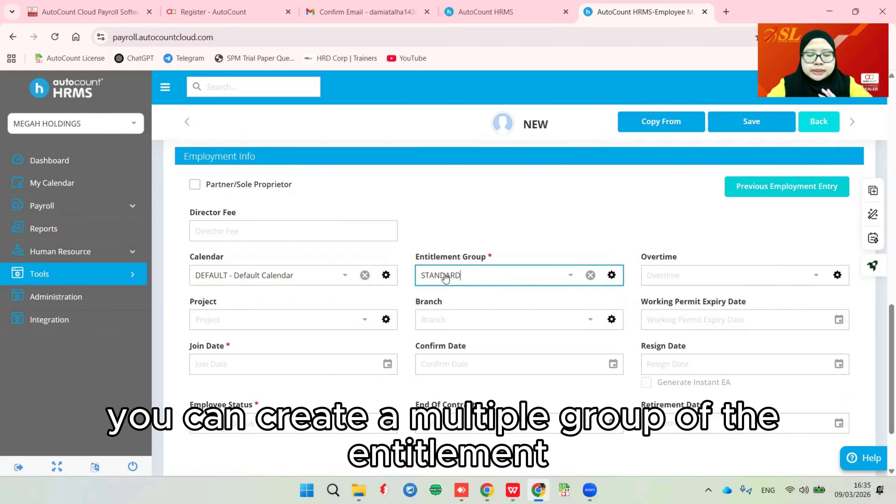
# - Recheck Entitlement Group (keeping STANDARD), glance at the Tools overview, and list the Overtime tables
pyautogui.click(571, 276)
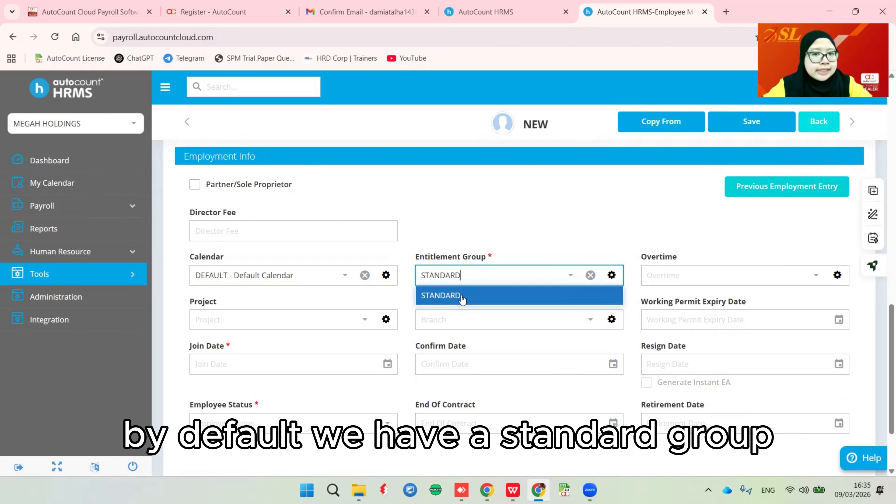
pyautogui.click(527, 242)
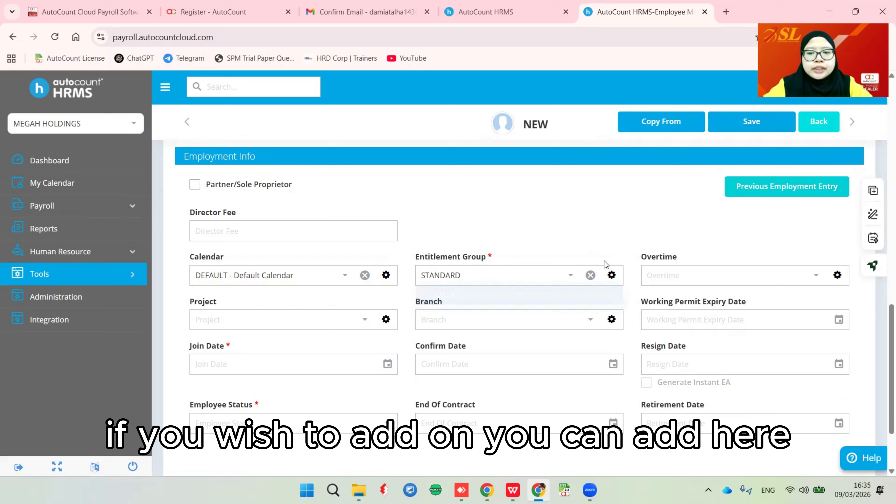
pyautogui.click(611, 276)
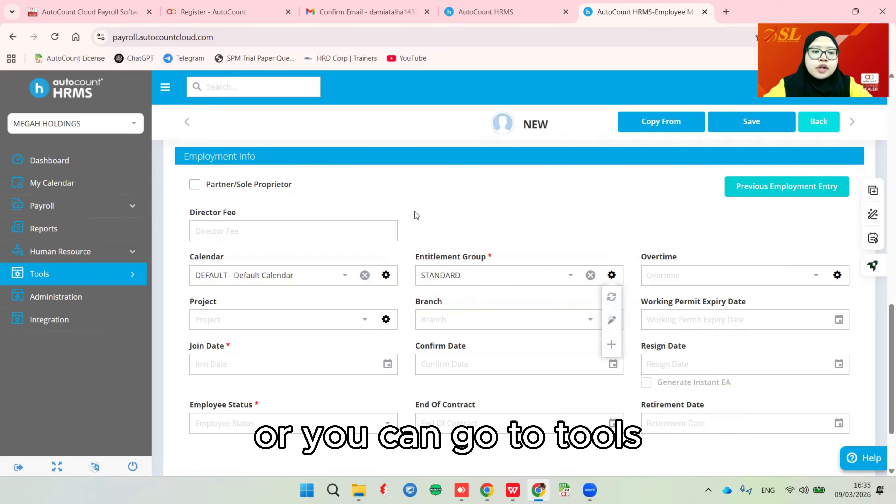
pyautogui.click(124, 275)
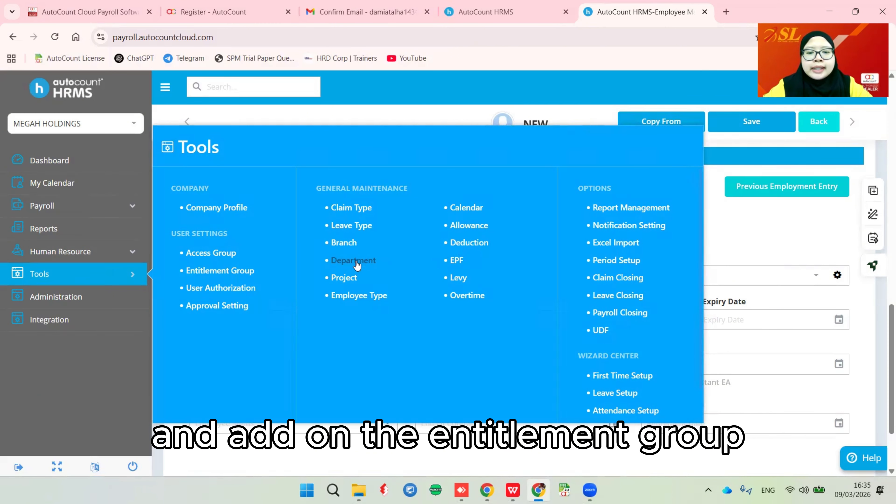
pyautogui.click(775, 254)
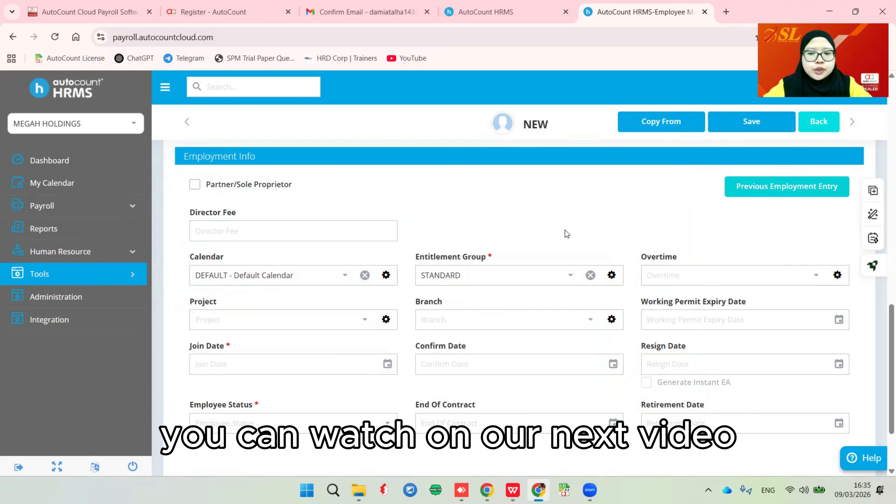
pyautogui.click(809, 277)
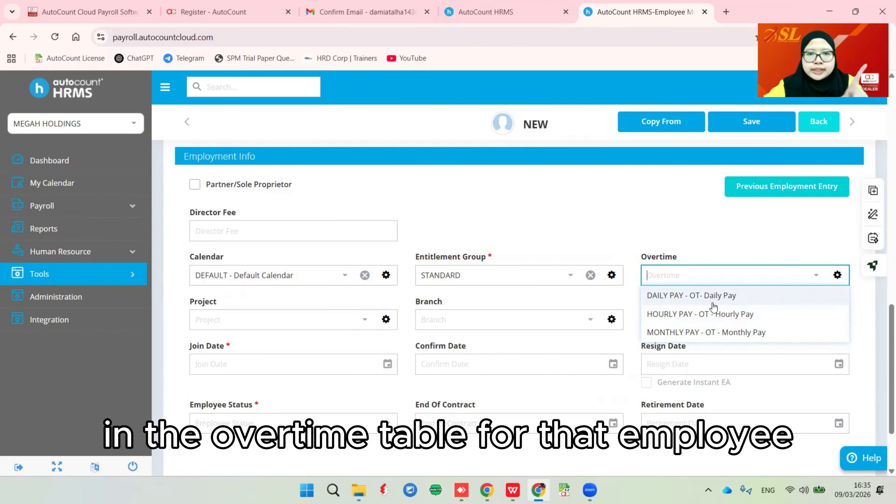
# - Confirm the Wages Type is still Monthly
pyautogui.click(733, 230)
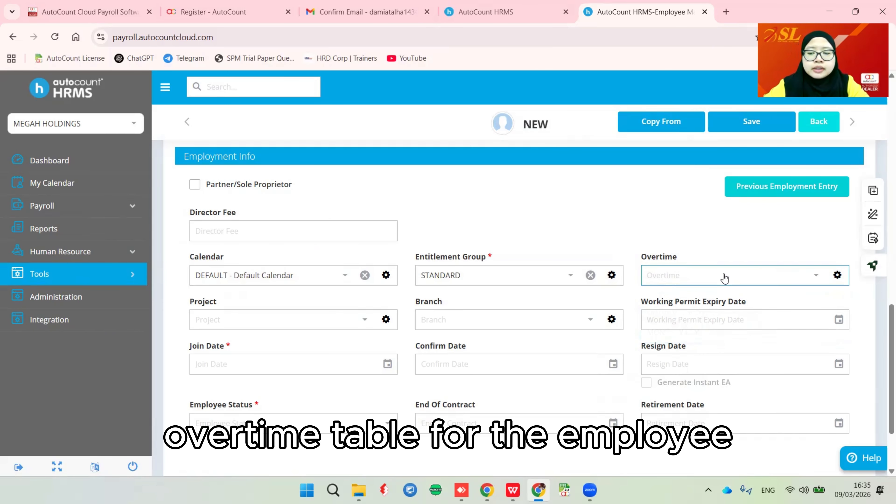
pyautogui.scroll(3, 694, 265)
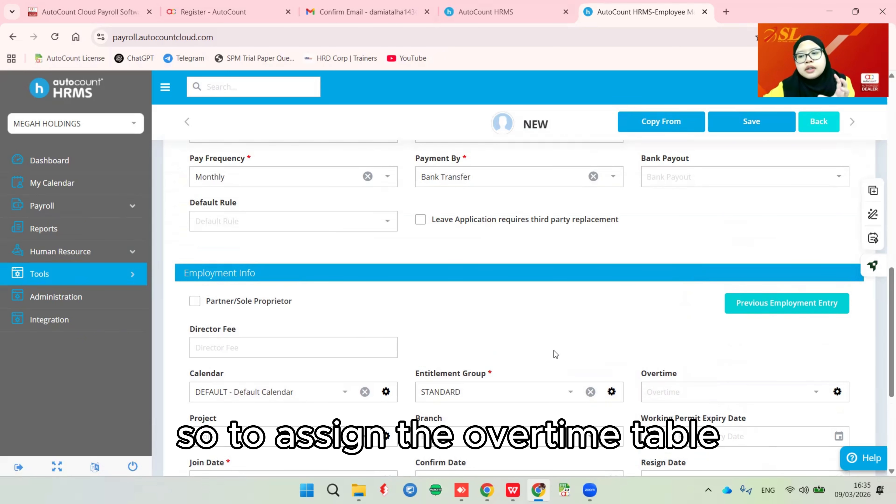
pyautogui.scroll(2, 560, 348)
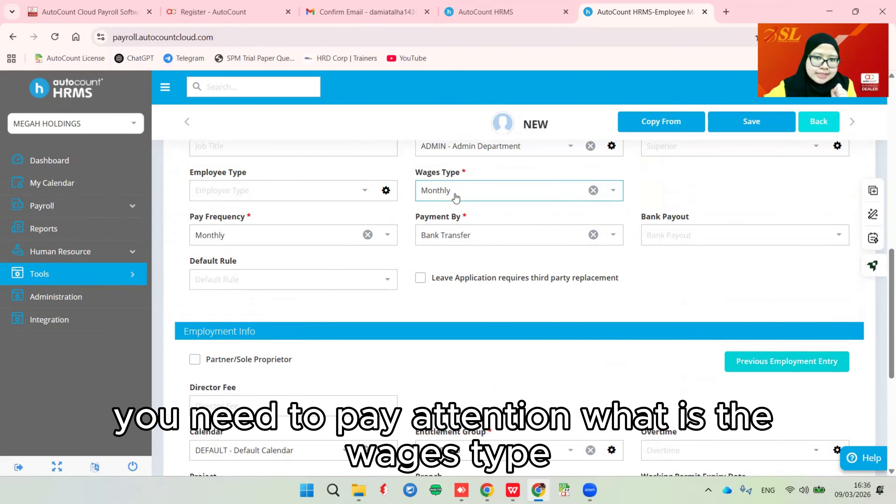
pyautogui.click(613, 191)
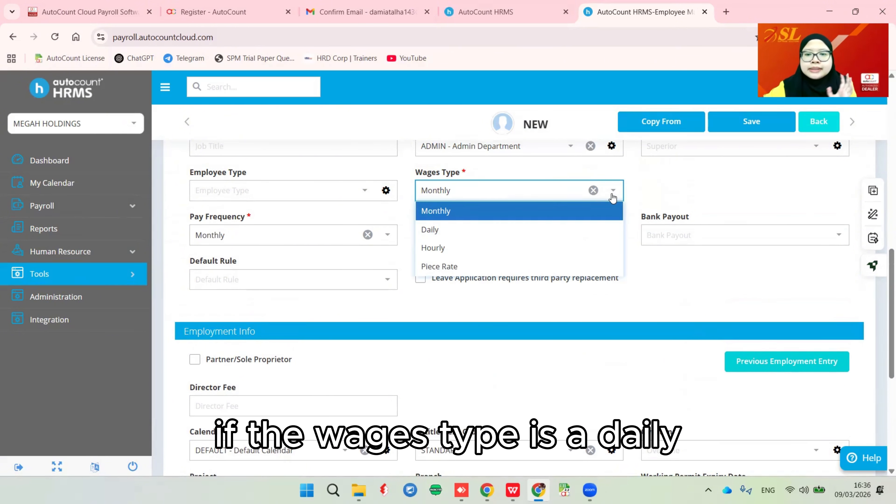
pyautogui.click(675, 186)
pyautogui.scroll(-6, 676, 187)
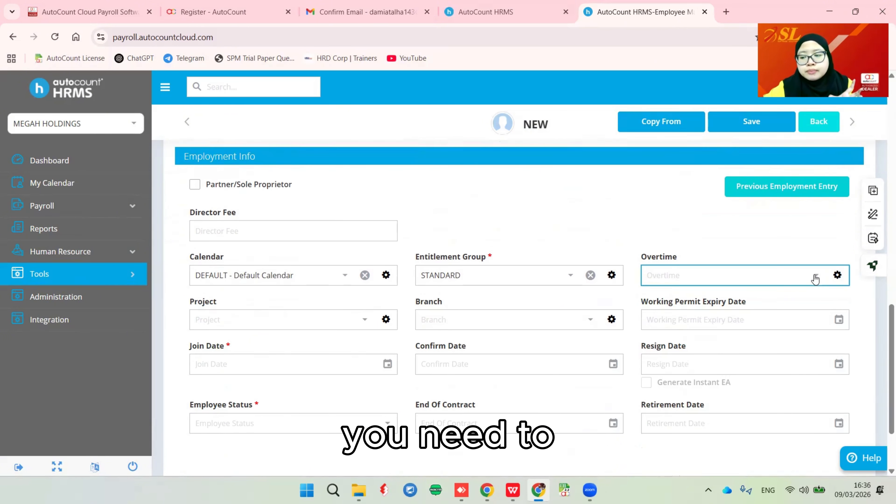
# - Assign the MONTHLY PAY - OT - Monthly Pay overtime table
pyautogui.click(815, 275)
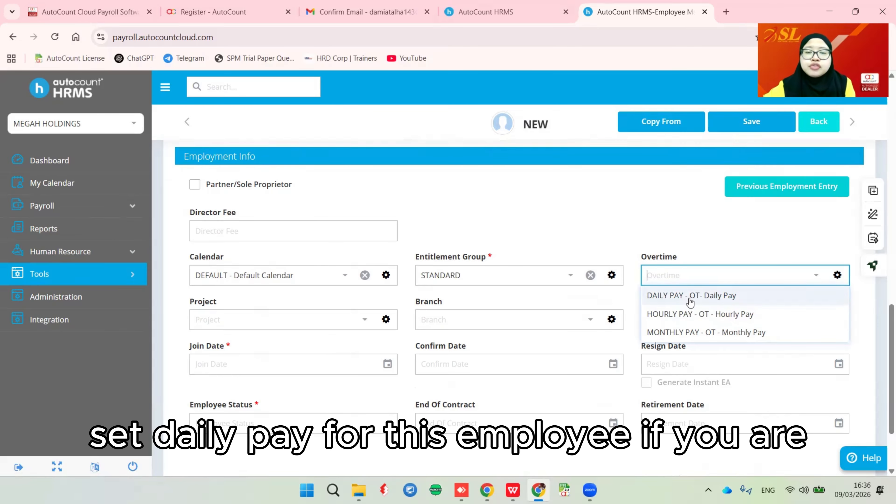
pyautogui.scroll(5, 507, 216)
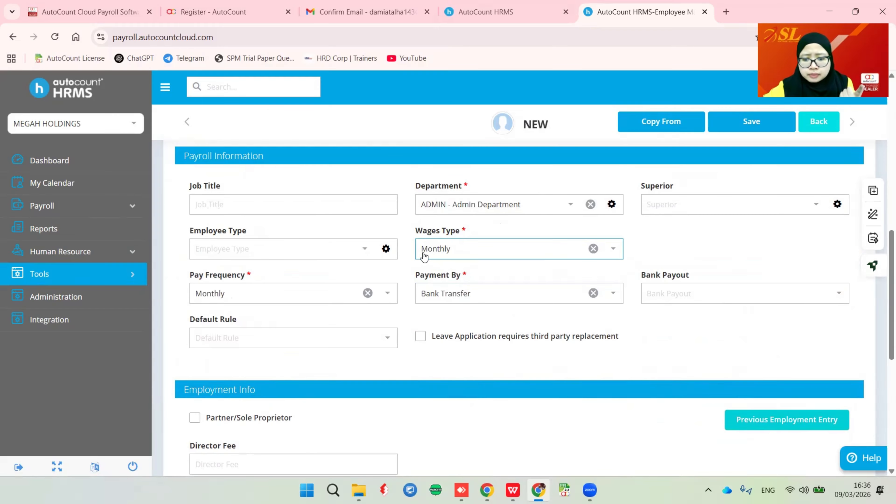
pyautogui.scroll(-1, 537, 307)
pyautogui.scroll(-5, 538, 307)
pyautogui.click(671, 276)
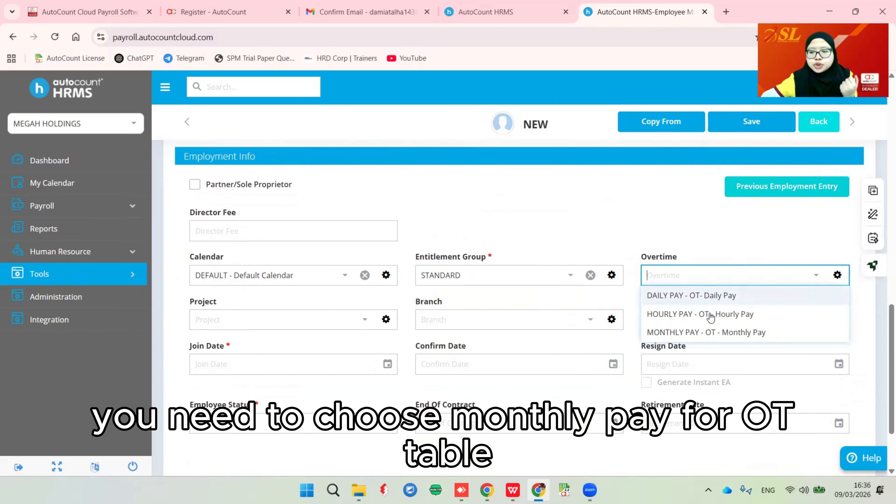
pyautogui.click(689, 331)
pyautogui.click(588, 220)
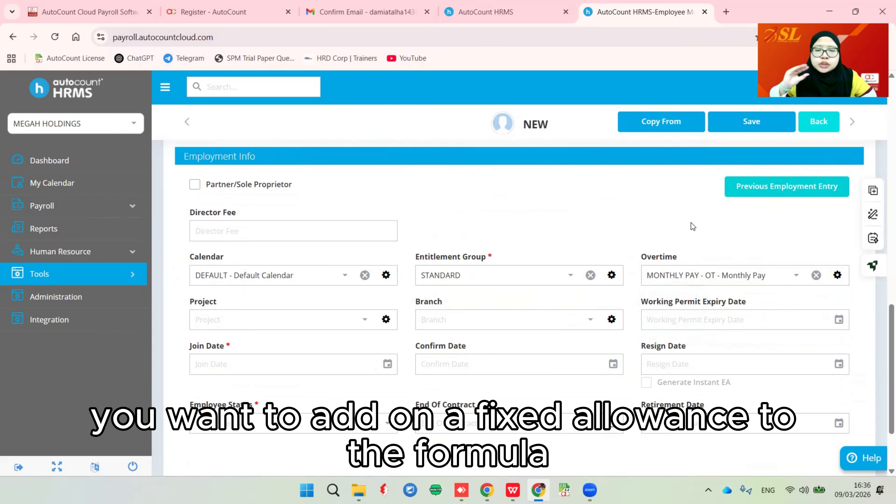
# - Glance at the Tools overview for overtime setup, then move to the Join Date field
pyautogui.click(110, 275)
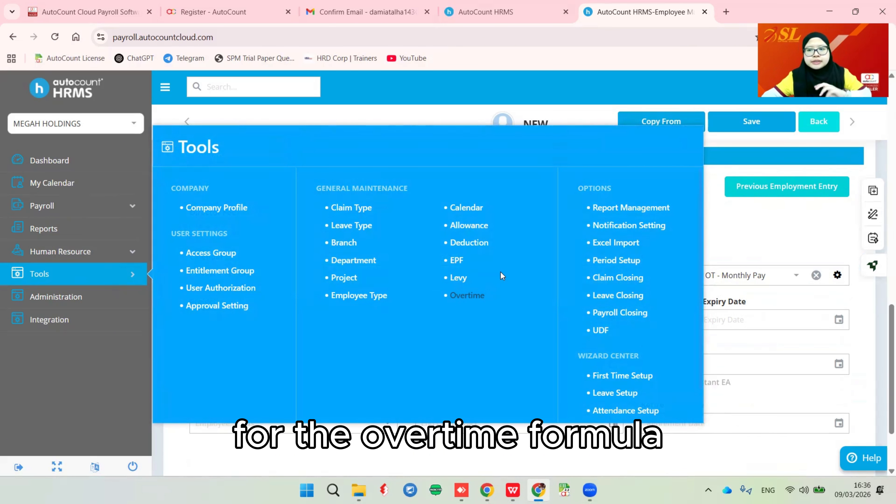
pyautogui.click(740, 226)
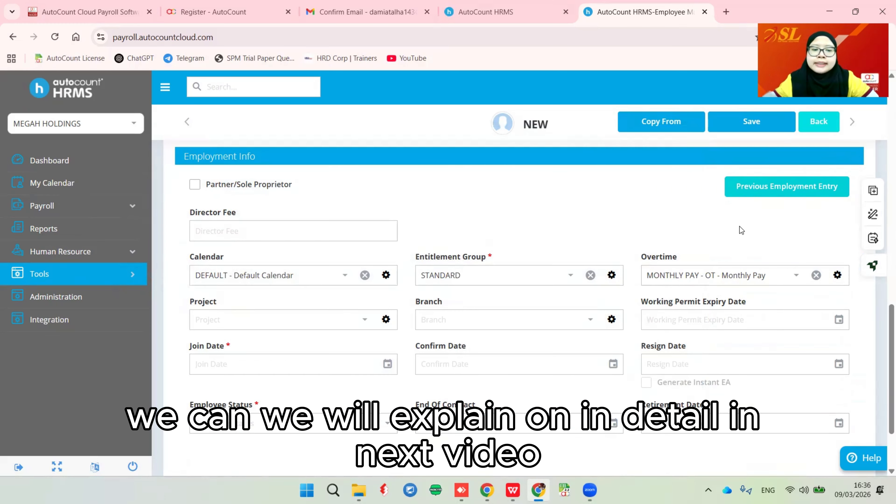
pyautogui.click(237, 361)
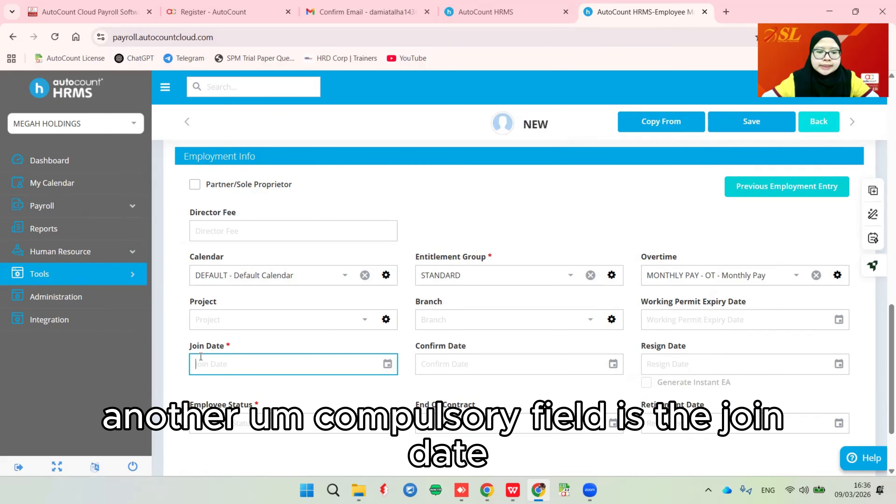
# - Set the employee's join date to 20 March 2024
pyautogui.write('01')
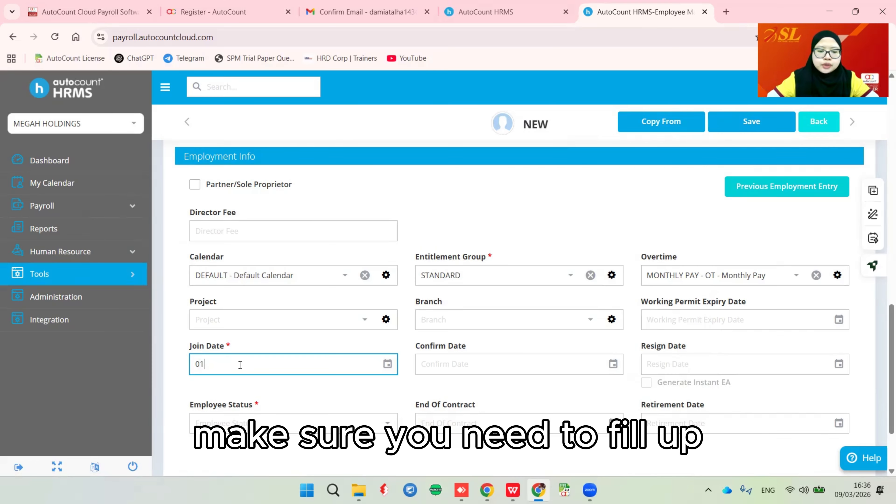
pyautogui.click(388, 363)
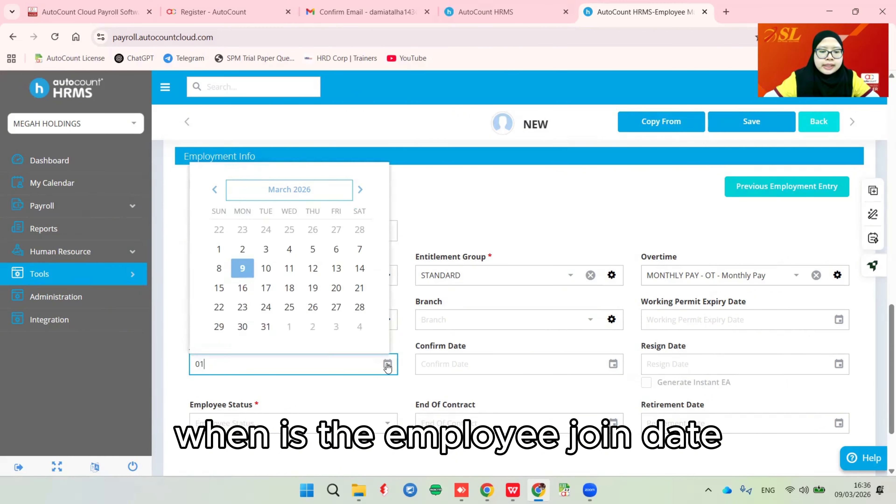
pyautogui.click(287, 193)
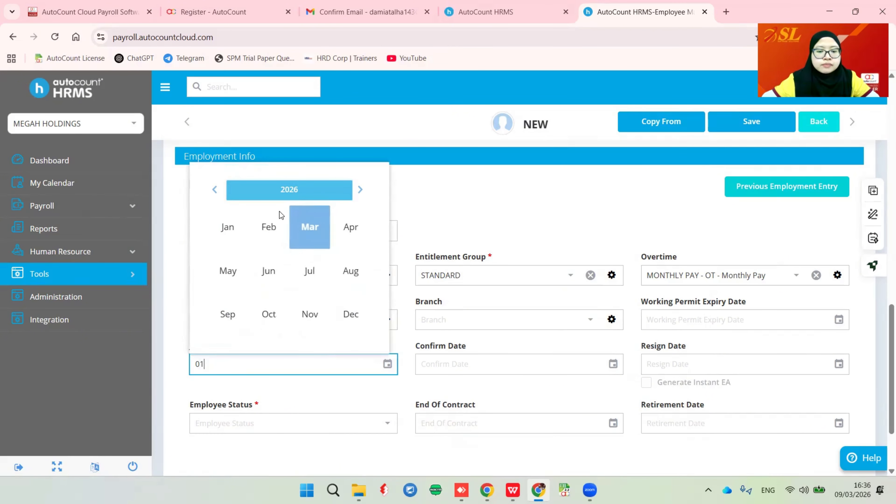
pyautogui.click(282, 197)
pyautogui.click(271, 277)
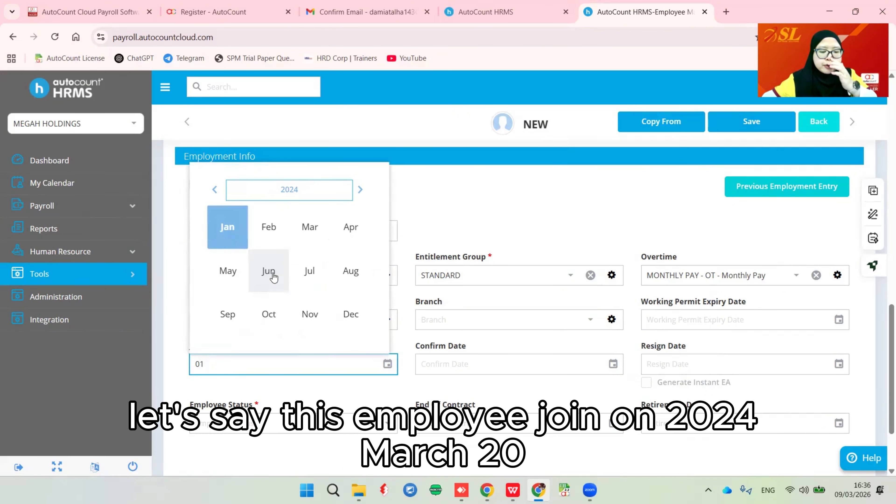
pyautogui.click(310, 229)
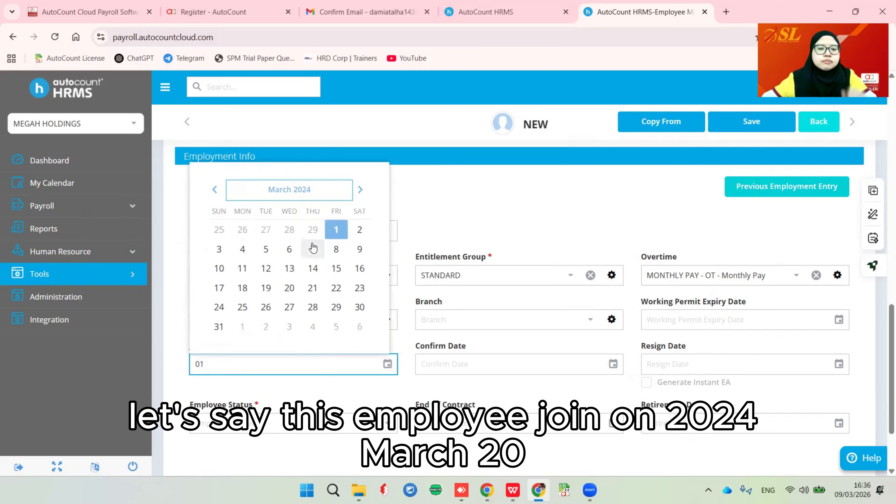
pyautogui.click(284, 295)
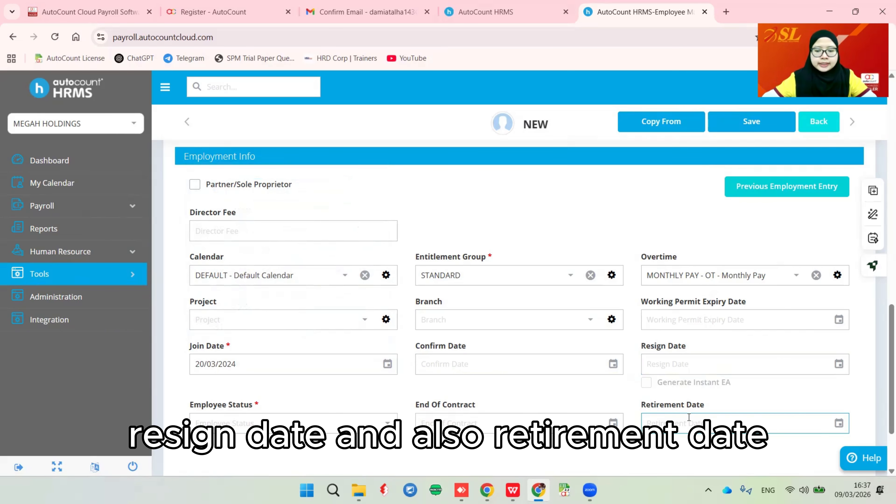
# - Set the employee status to Permanent and bring up the Statutory Requirement details
pyautogui.click(392, 424)
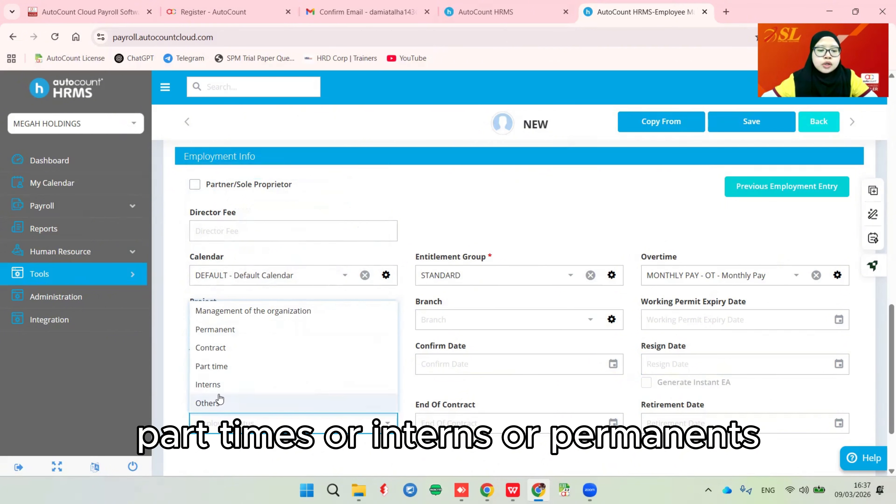
pyautogui.click(232, 331)
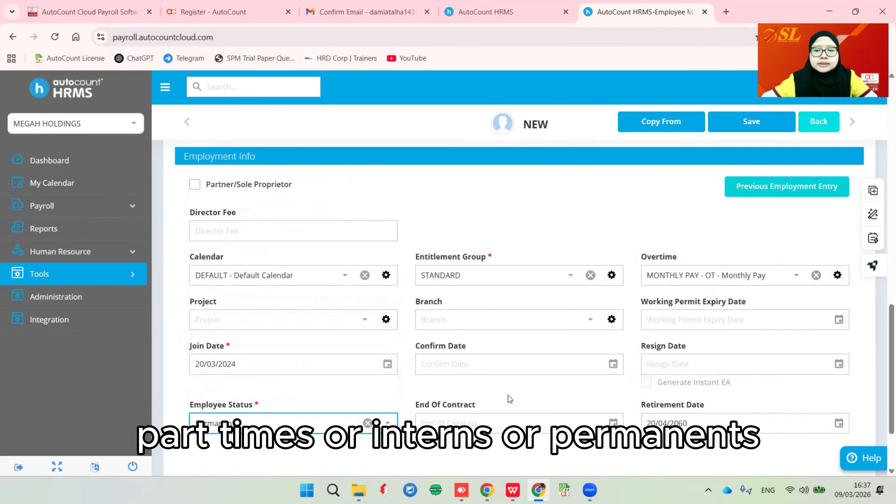
pyautogui.scroll(5, 508, 398)
pyautogui.click(545, 200)
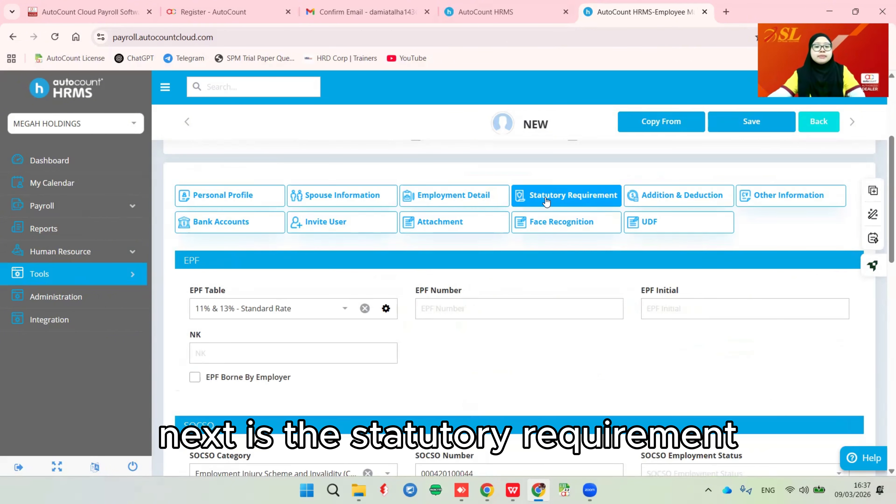
# - Keep the EPF Table at 11% & 13% - Standard Rate and enter the employee's EPF number
pyautogui.click(345, 312)
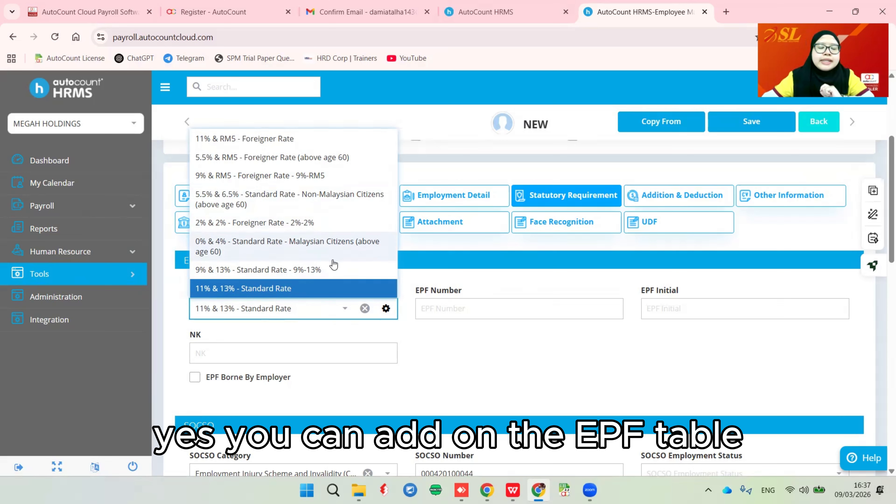
pyautogui.click(386, 309)
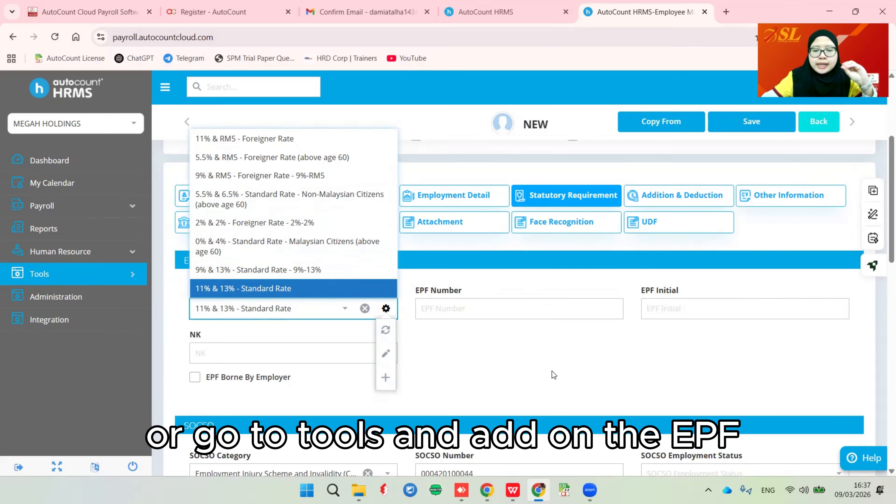
pyautogui.click(434, 308)
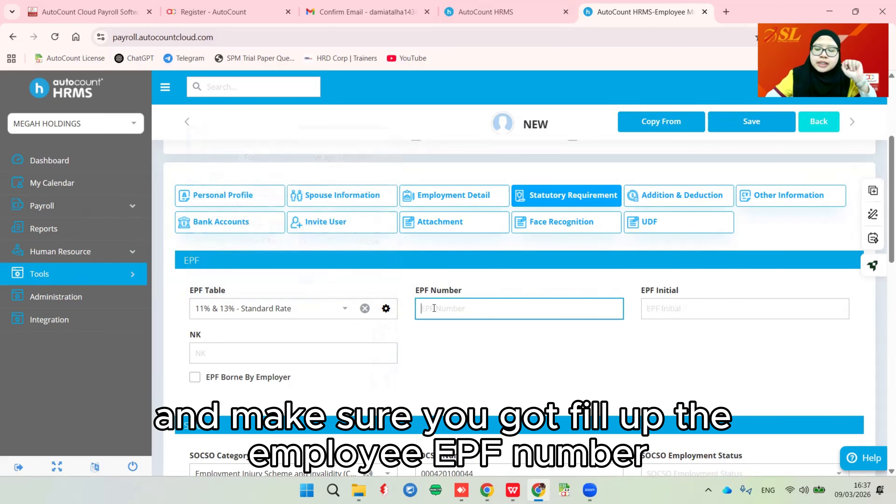
pyautogui.write('4555555')
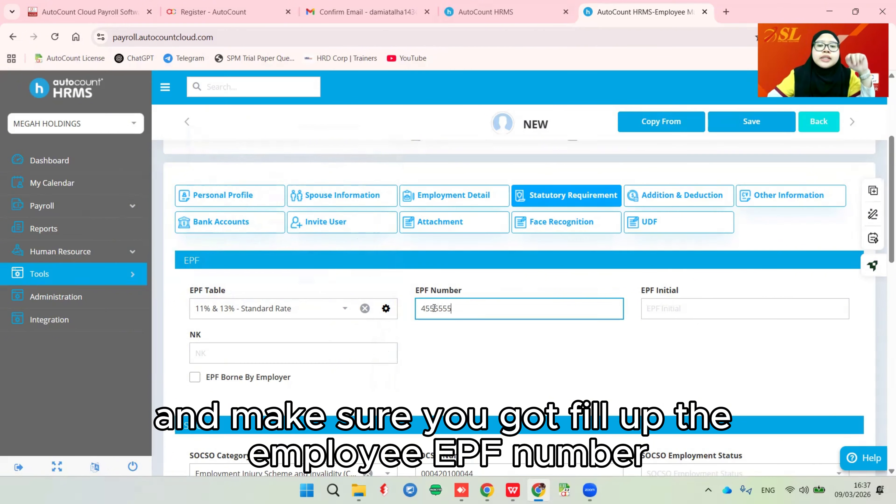
pyautogui.click(479, 349)
pyautogui.scroll(-5, 482, 353)
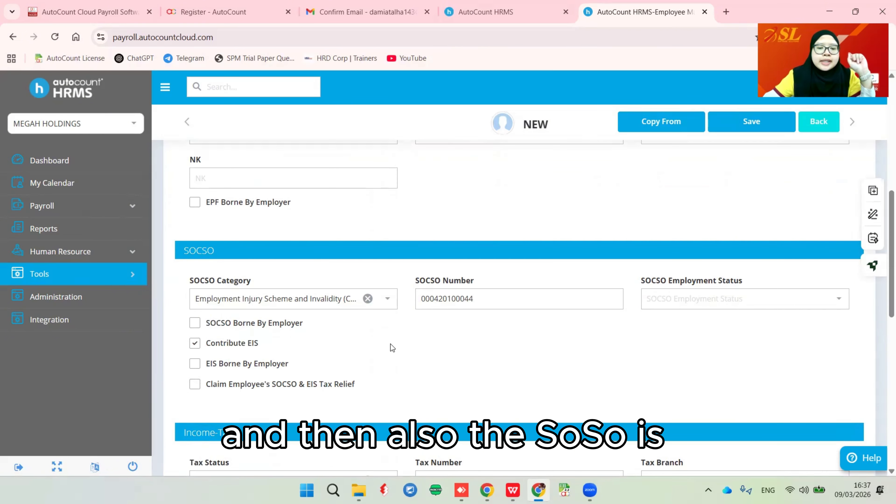
# - Leave the SOCSO category at Category 1
pyautogui.click(387, 301)
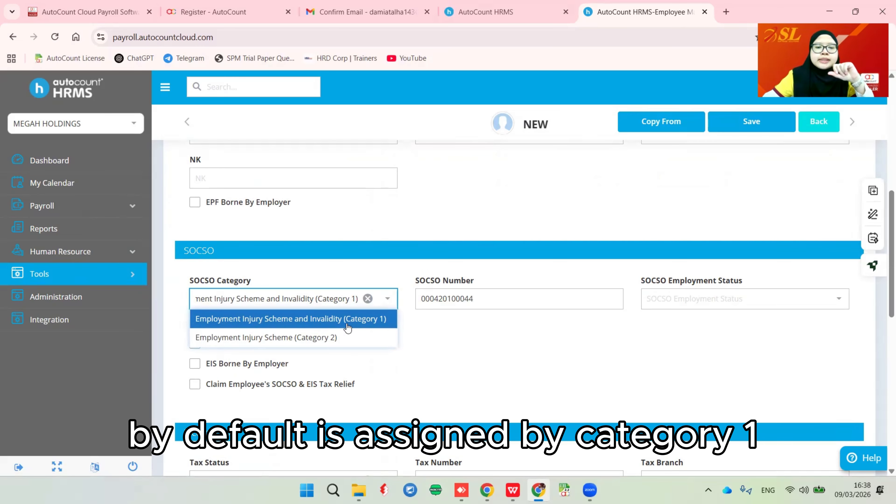
pyautogui.click(529, 355)
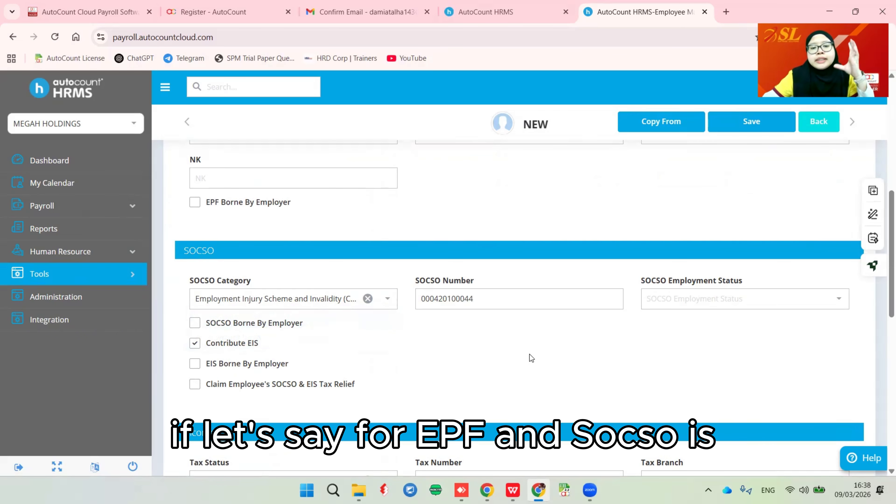
pyautogui.scroll(3, 529, 355)
pyautogui.scroll(-2, 526, 355)
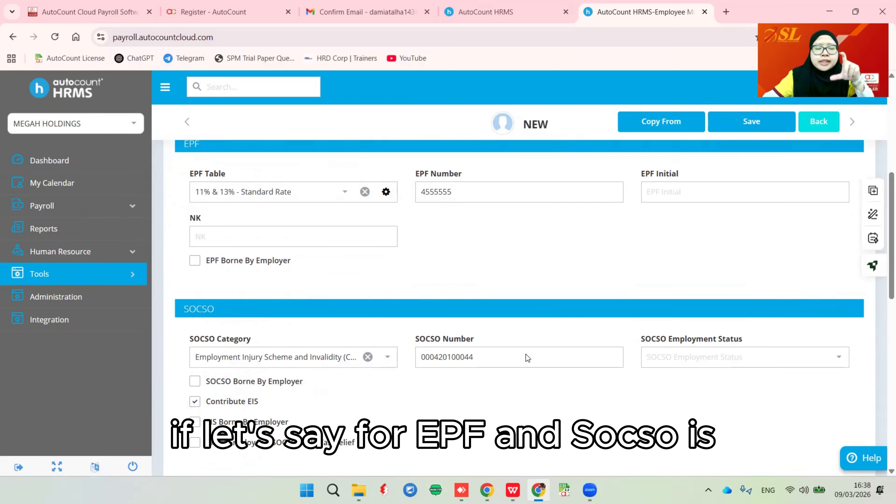
pyautogui.scroll(-1, 526, 354)
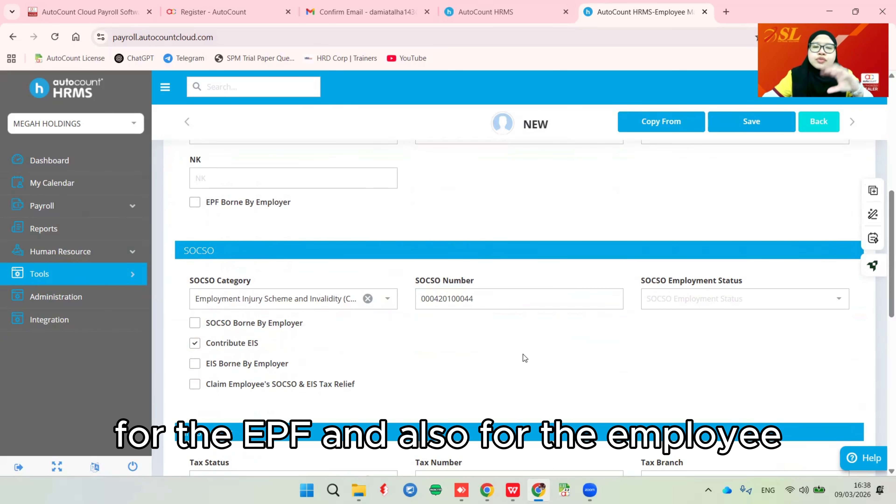
# - Toggle Borne By Employer for EPF and SOCSO, leaving both unticked
pyautogui.click(195, 203)
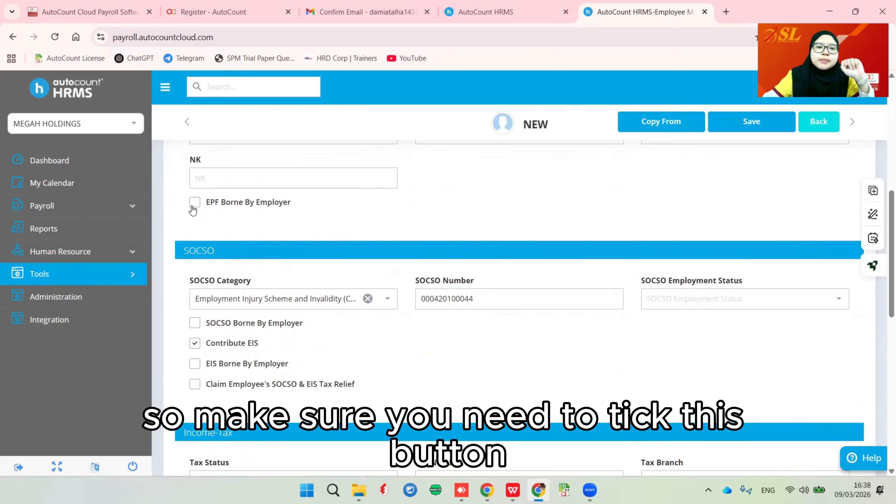
pyautogui.click(195, 341)
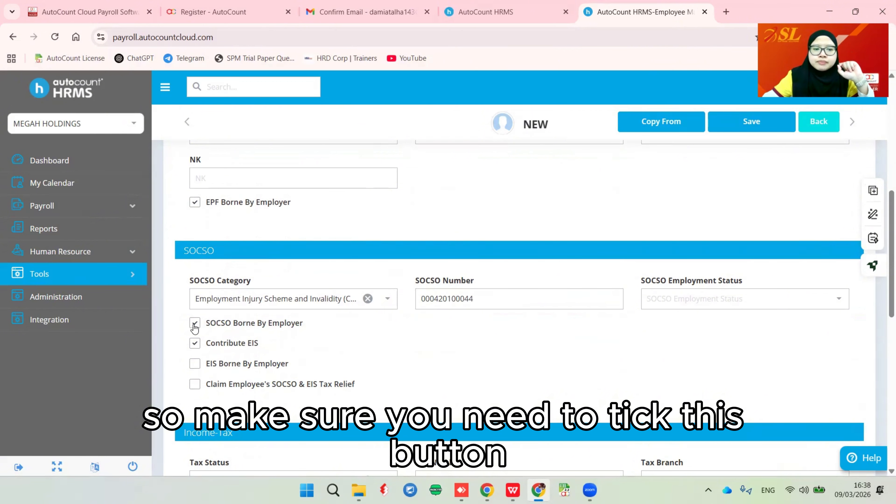
pyautogui.click(194, 323)
pyautogui.click(195, 202)
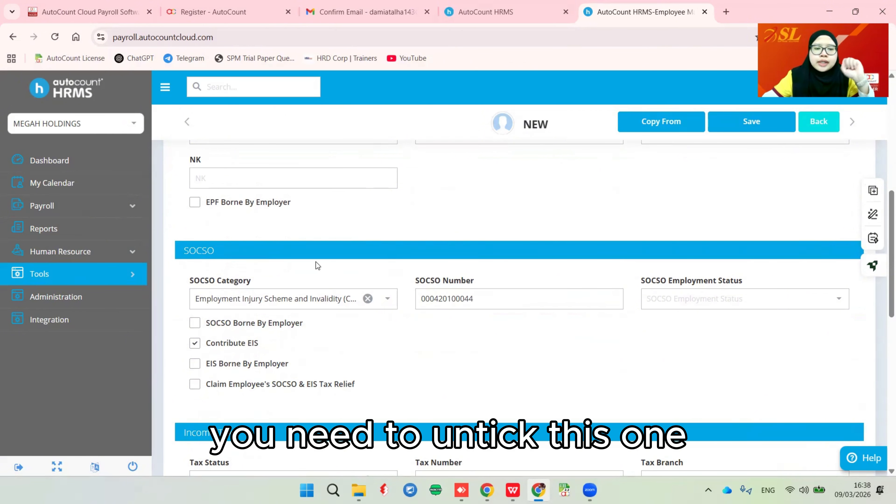
pyautogui.scroll(-1, 433, 356)
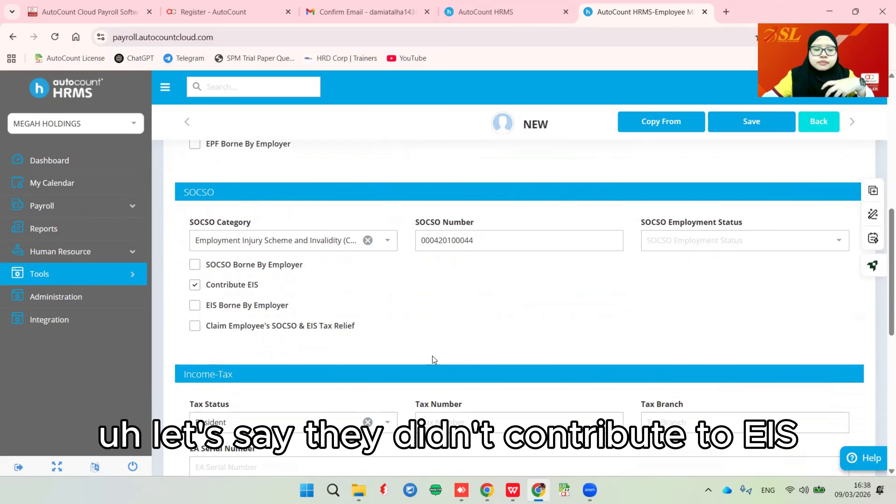
# - Keep Contribute EIS ticked after toggling it, and review the Tax Status choices
pyautogui.click(195, 286)
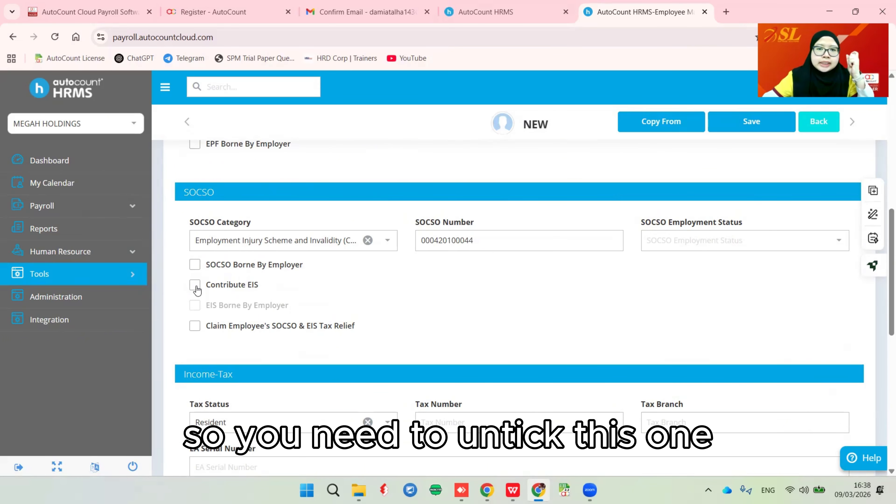
pyautogui.click(195, 286)
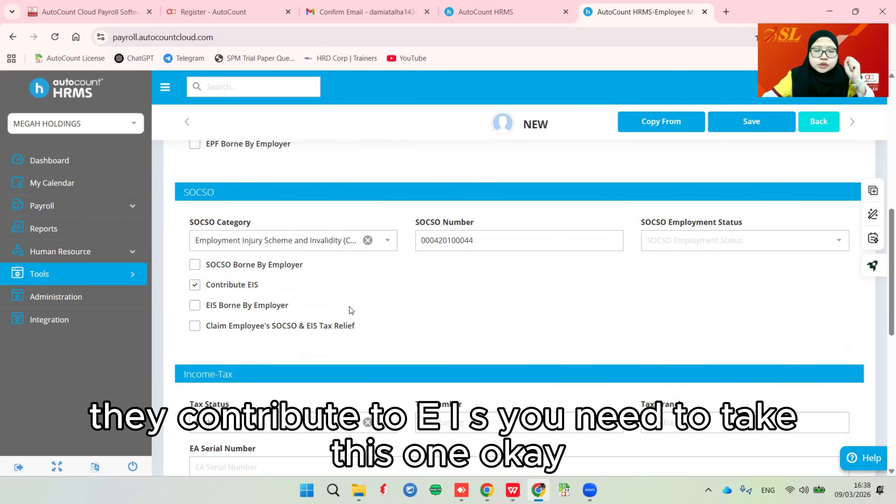
pyautogui.scroll(-3, 388, 303)
pyautogui.click(388, 306)
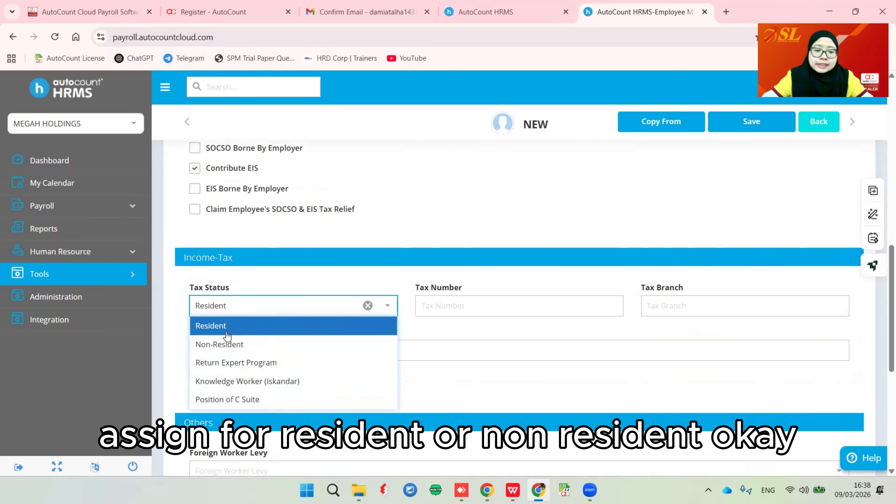
# - Keep the tax status as Resident and enter the employee's tax number
pyautogui.click(438, 341)
pyautogui.click(434, 303)
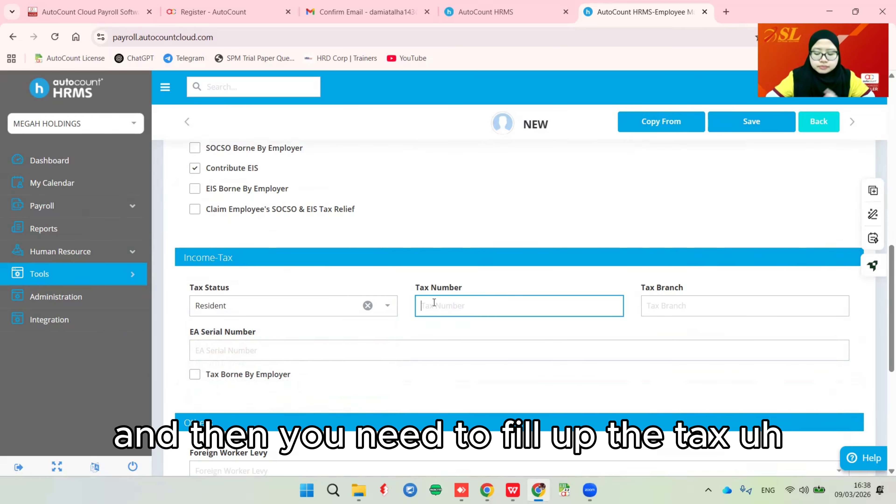
pyautogui.write('51515151511')
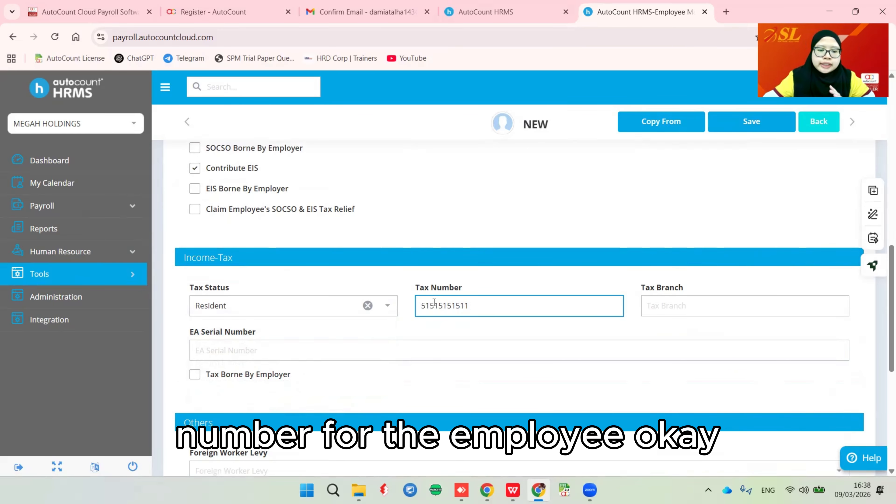
pyautogui.click(434, 355)
pyautogui.scroll(-5, 434, 355)
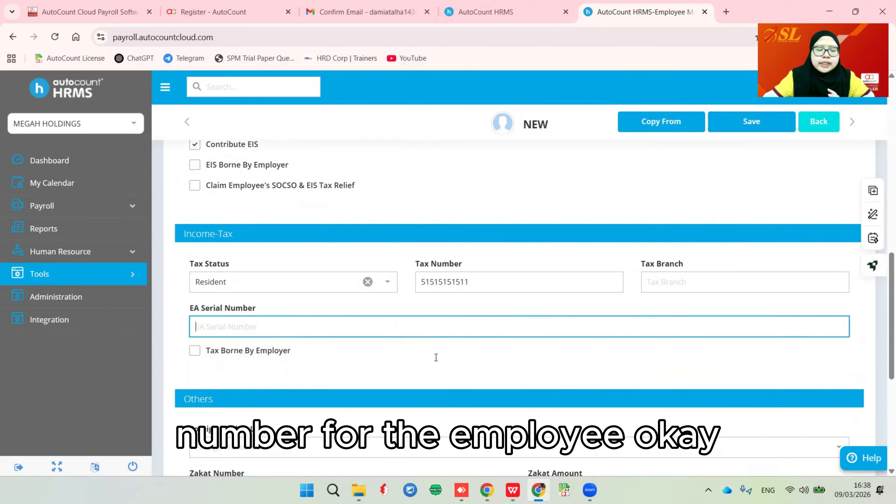
pyautogui.scroll(-3, 434, 335)
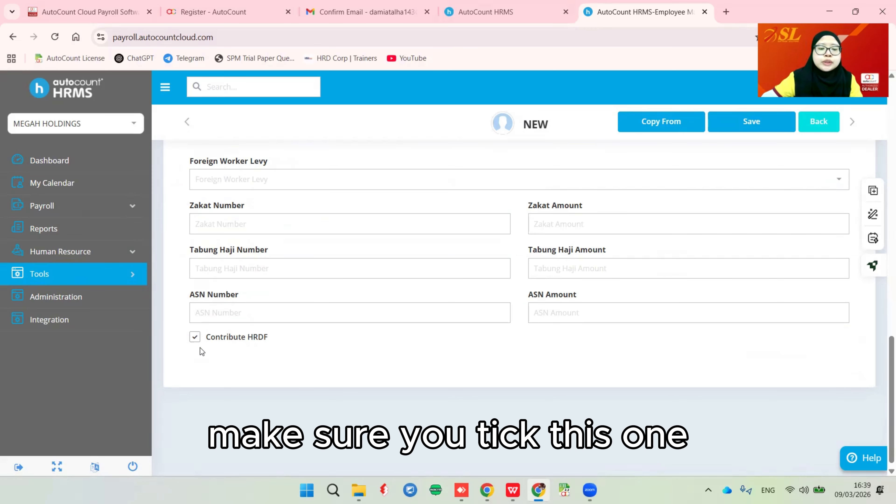
# - Untick Contribute HRDF in the Others section
pyautogui.click(195, 338)
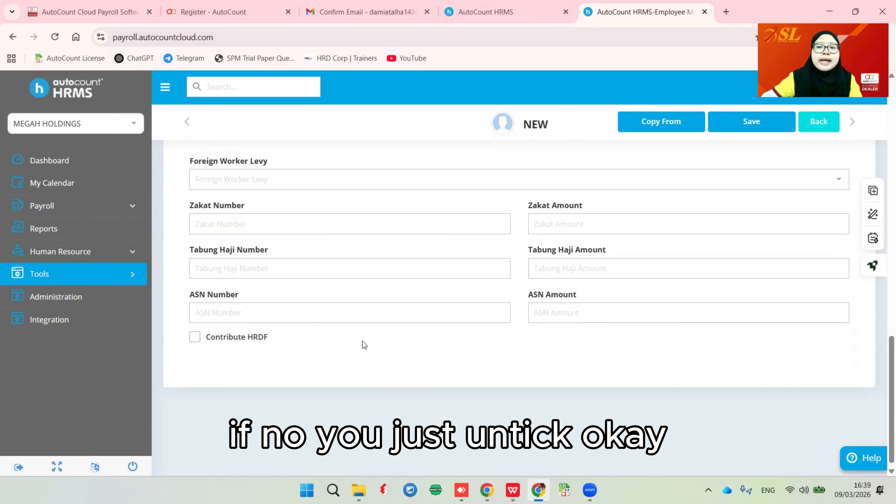
pyautogui.scroll(10, 362, 341)
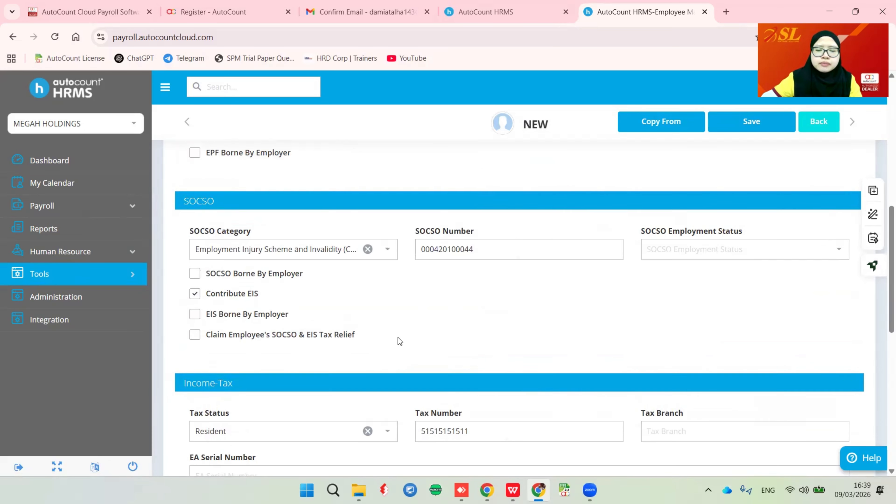
pyautogui.scroll(3, 392, 338)
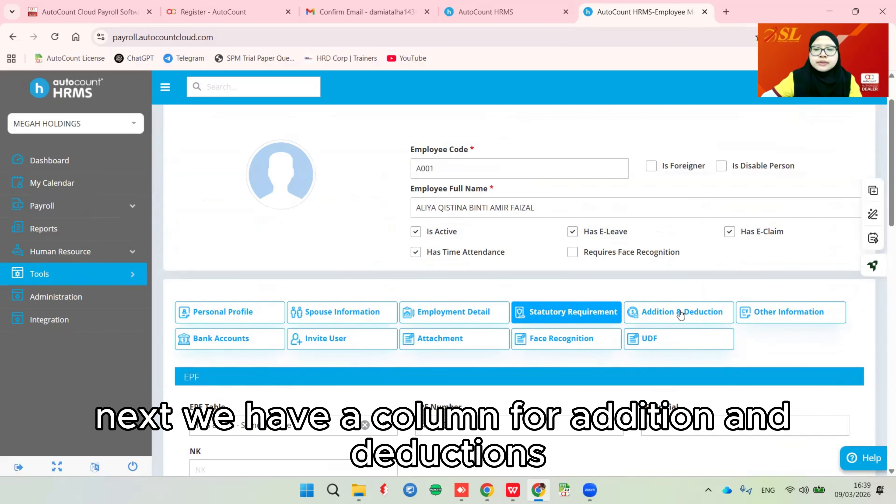
# - Look through Addition/Deduction and Other Information, leaving Education, Working Experience and Note empty
pyautogui.click(691, 318)
pyautogui.scroll(-2, 688, 319)
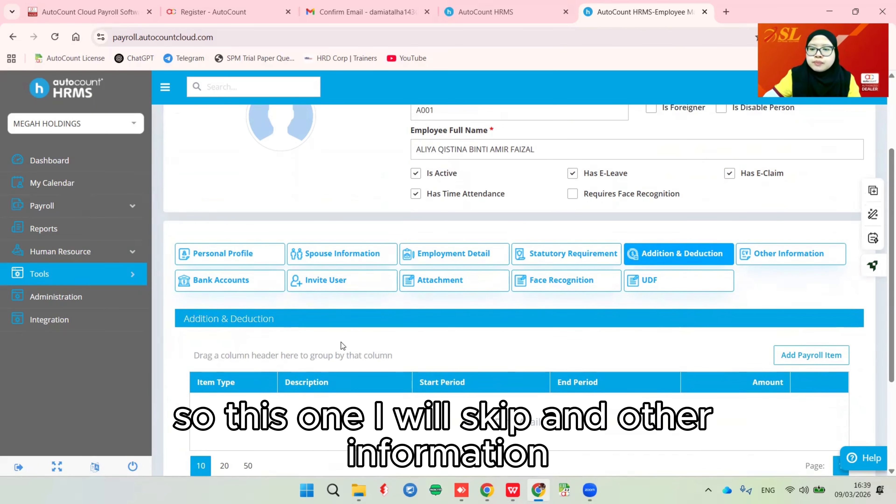
pyautogui.click(751, 260)
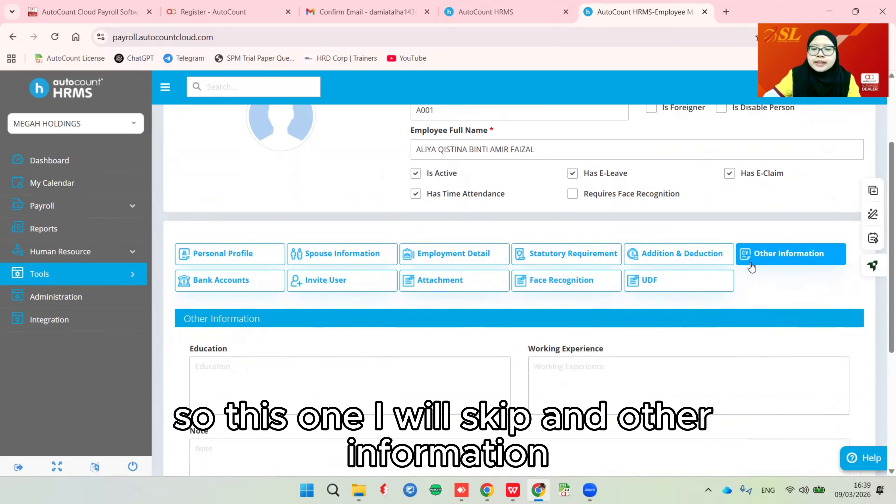
pyautogui.scroll(-5, 406, 374)
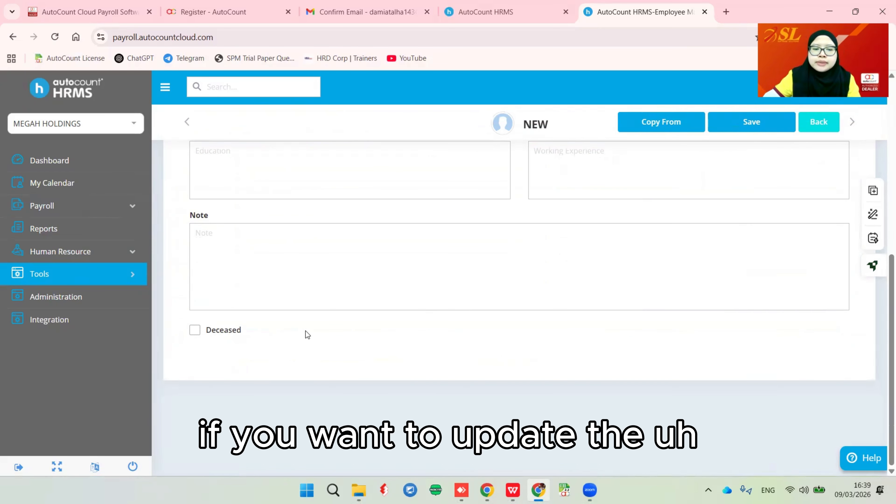
pyautogui.scroll(4, 306, 334)
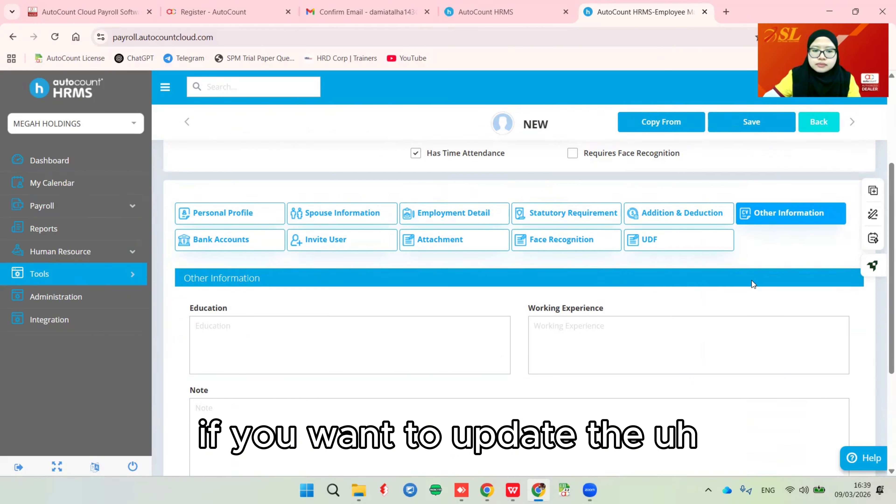
pyautogui.scroll(-2, 576, 340)
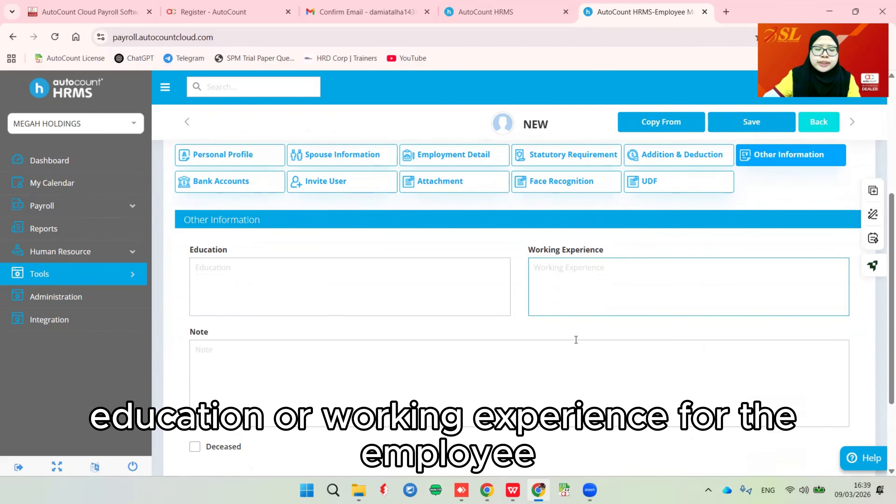
pyautogui.scroll(2, 305, 330)
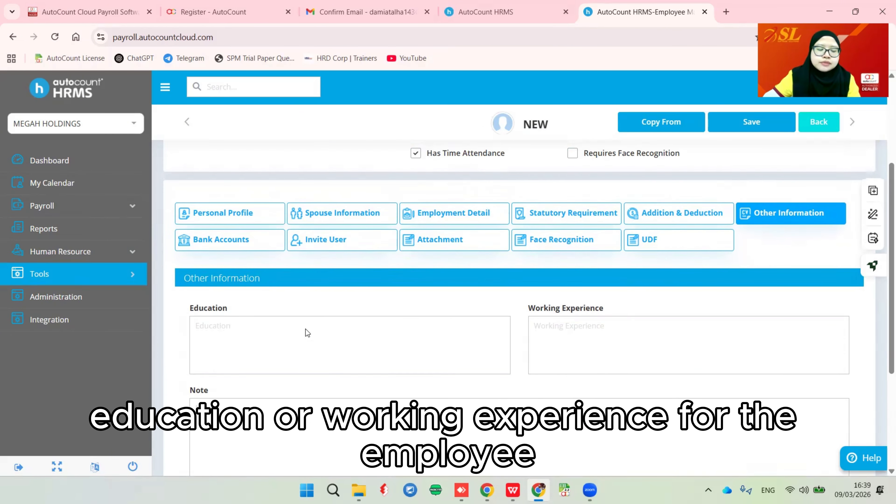
# - Add a new bank account row with Bank Islam Malaysia Berhad as the bank
pyautogui.click(206, 240)
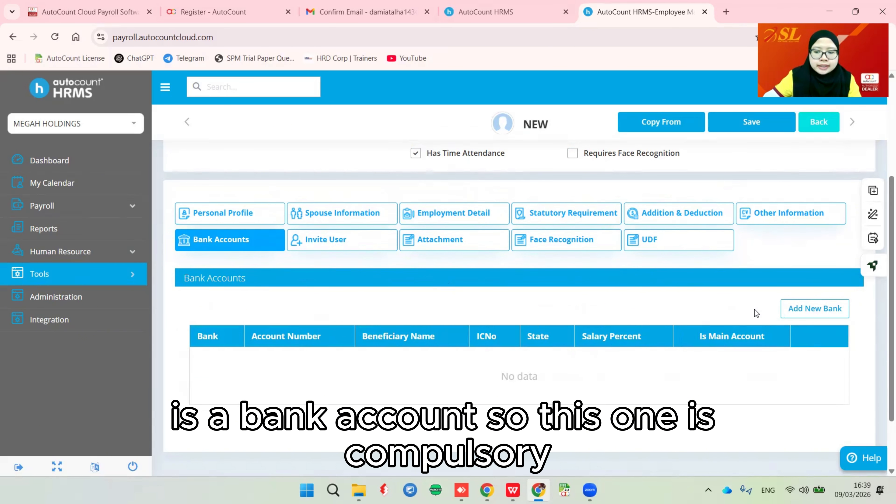
pyautogui.click(806, 313)
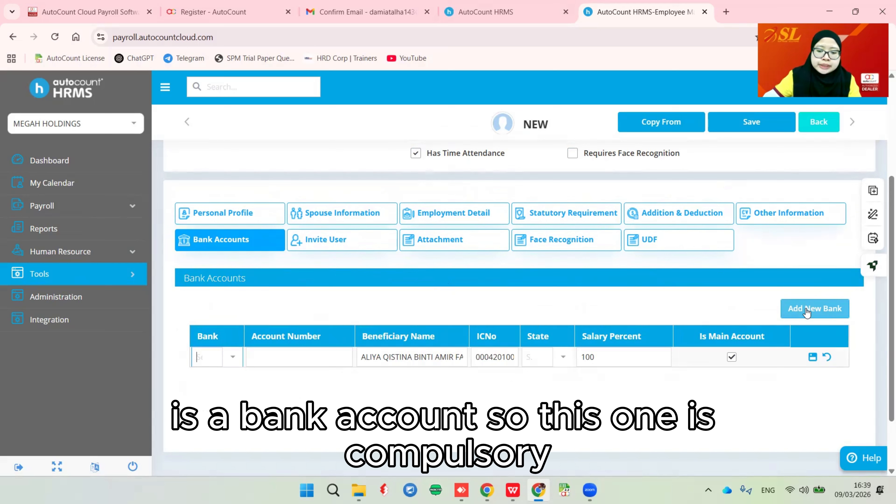
pyautogui.click(511, 310)
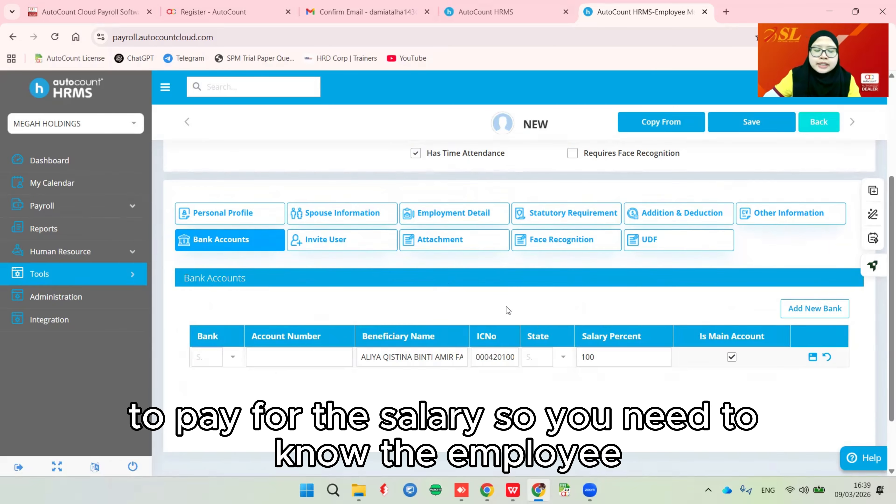
pyautogui.click(231, 359)
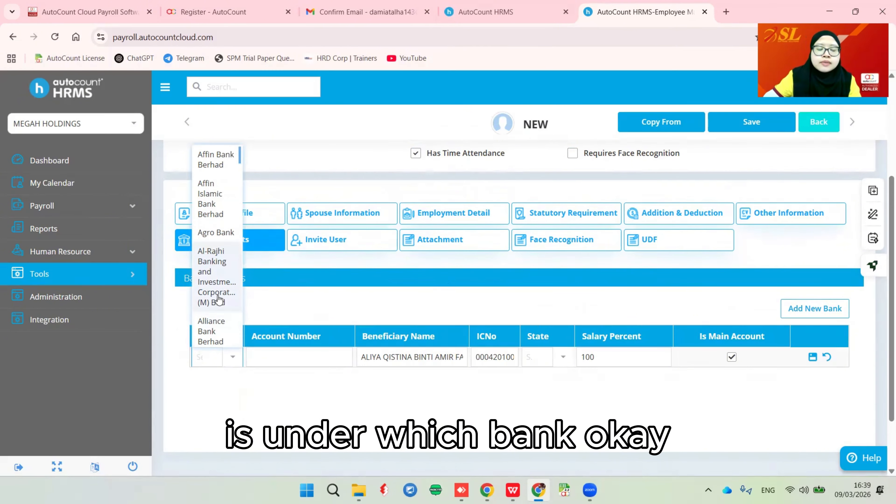
pyautogui.scroll(-5, 217, 299)
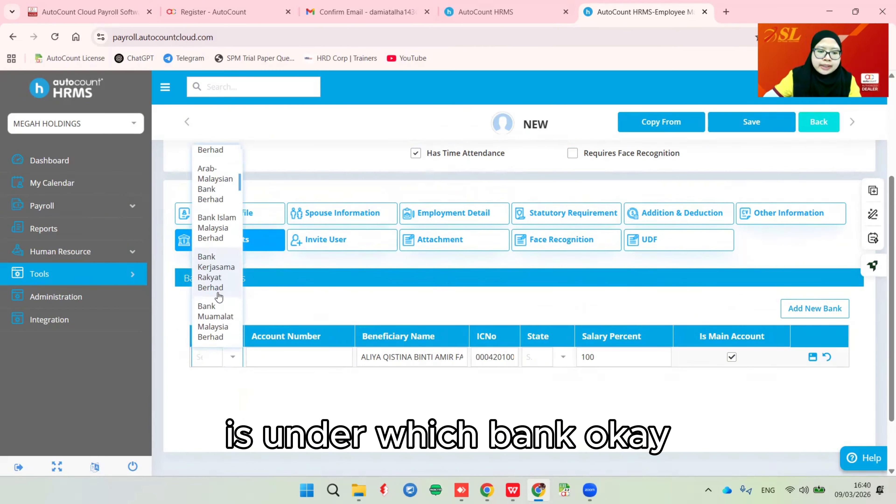
pyautogui.click(211, 233)
# - Enter the bank account number, set the state to Perak, and save the row
pyautogui.click(285, 356)
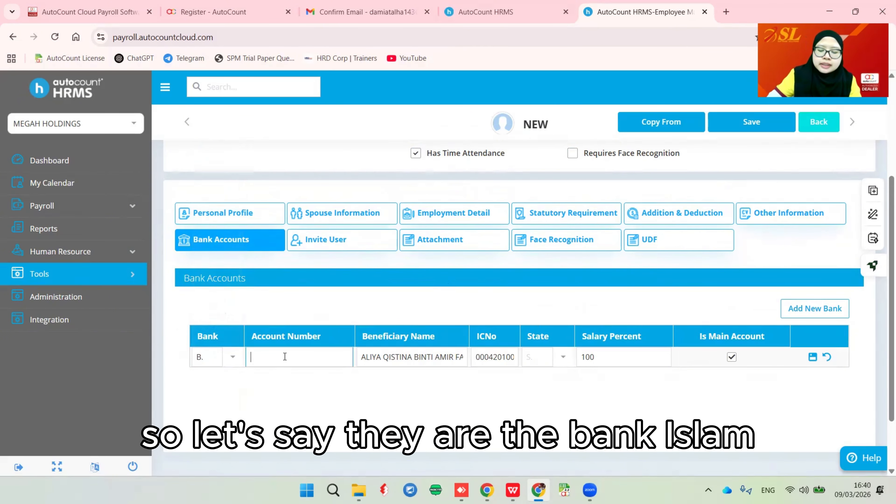
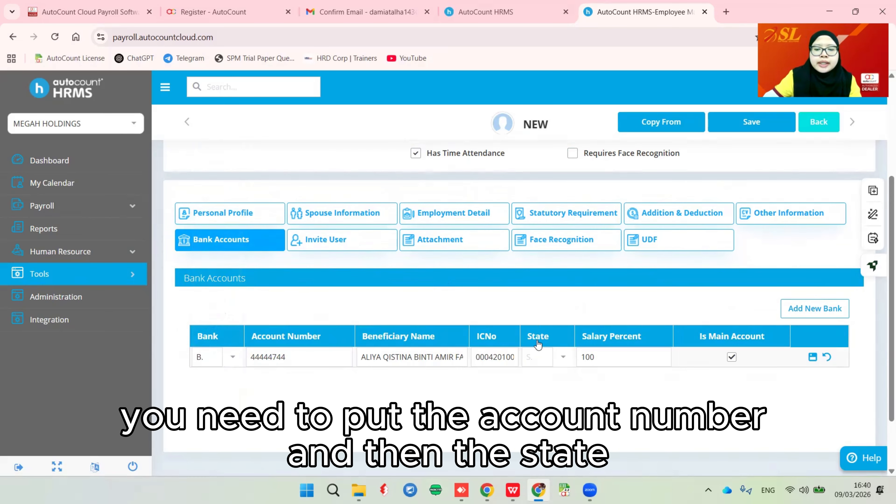
pyautogui.click(559, 357)
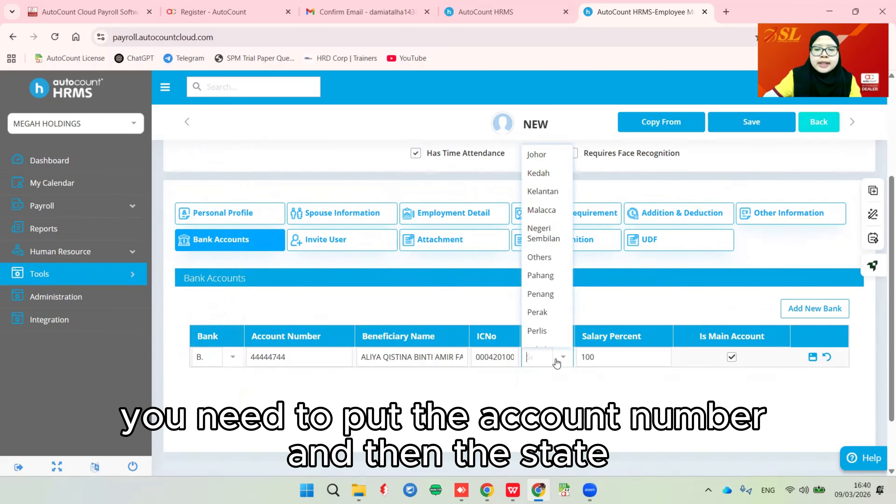
pyautogui.click(561, 313)
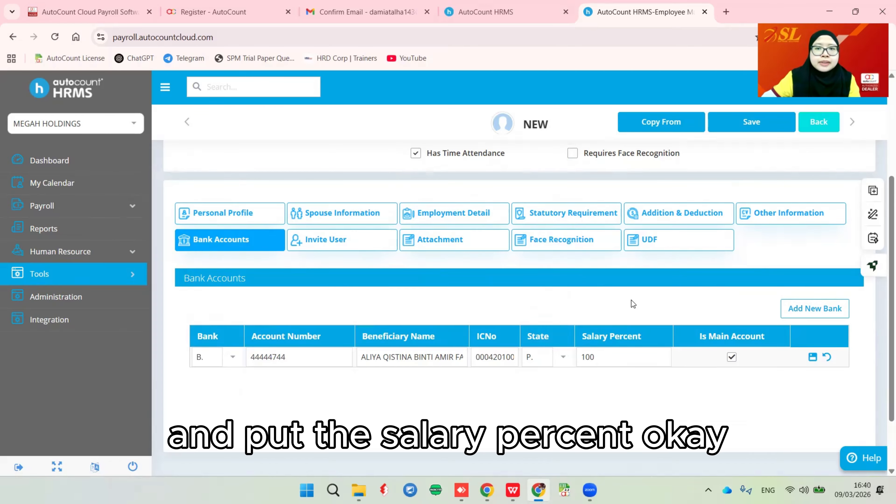
pyautogui.click(812, 357)
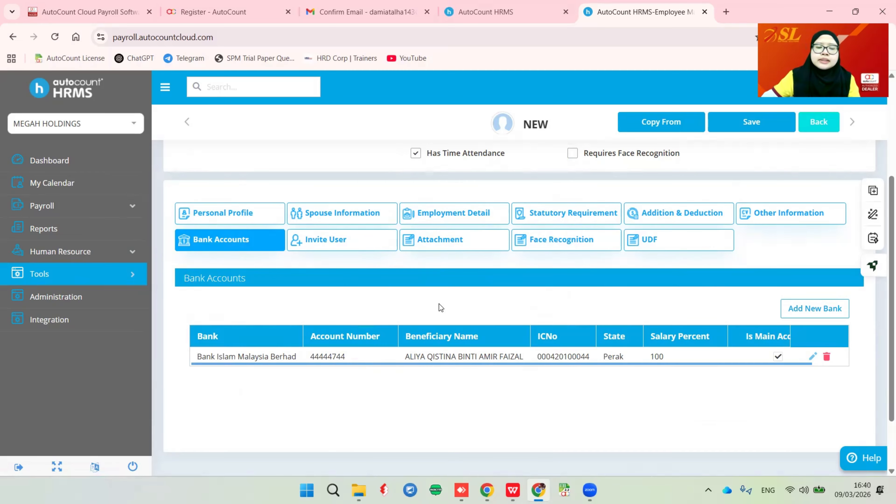
pyautogui.click(332, 244)
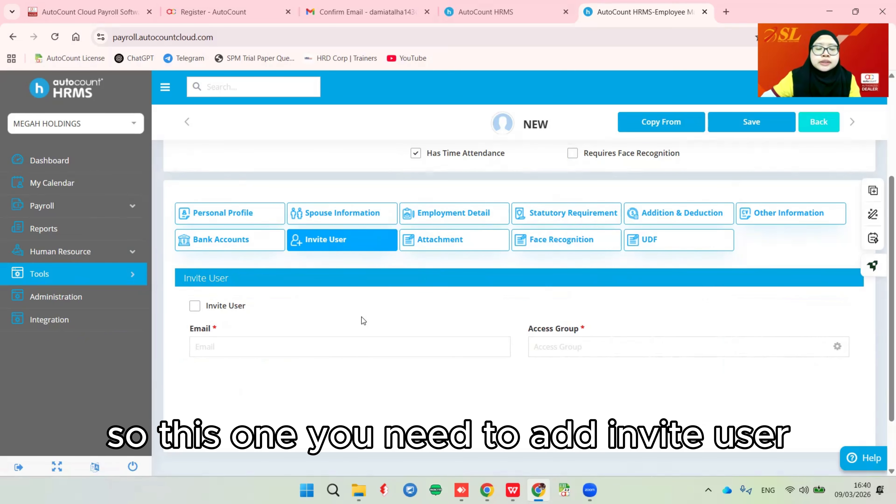
# - Tick Invite User, leaving email and access group blank, then view the Attachment section
pyautogui.click(194, 306)
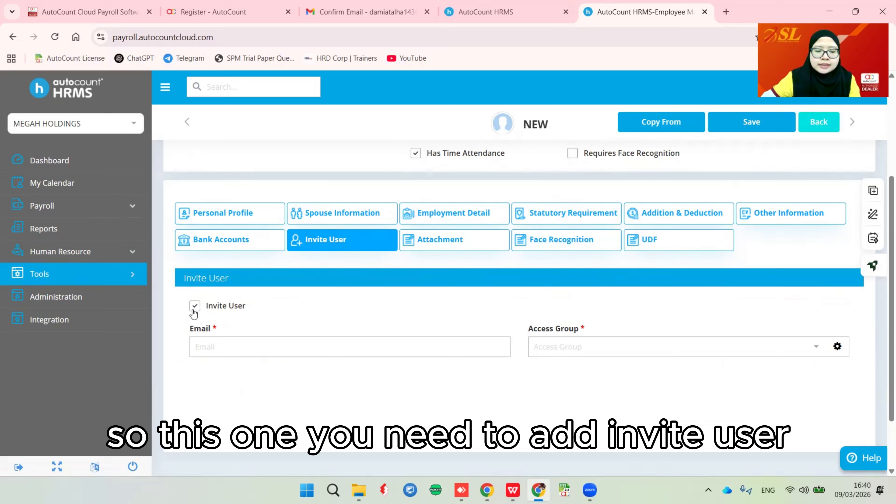
pyautogui.click(210, 346)
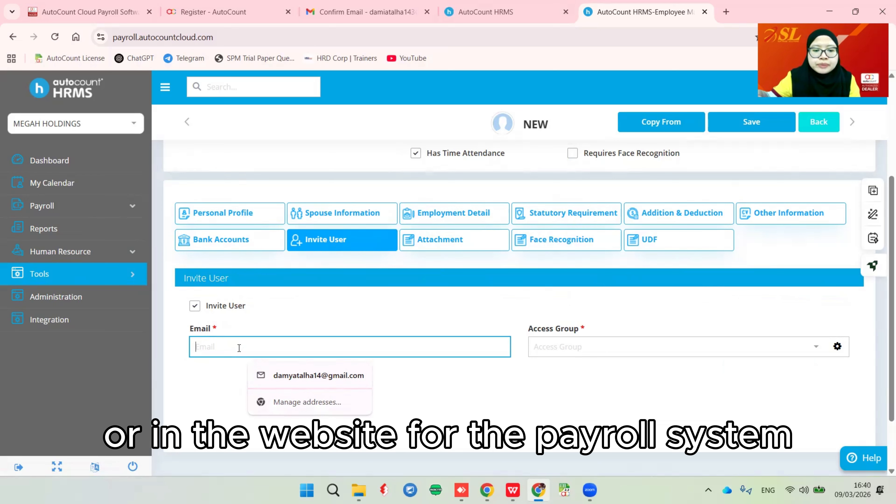
pyautogui.click(507, 311)
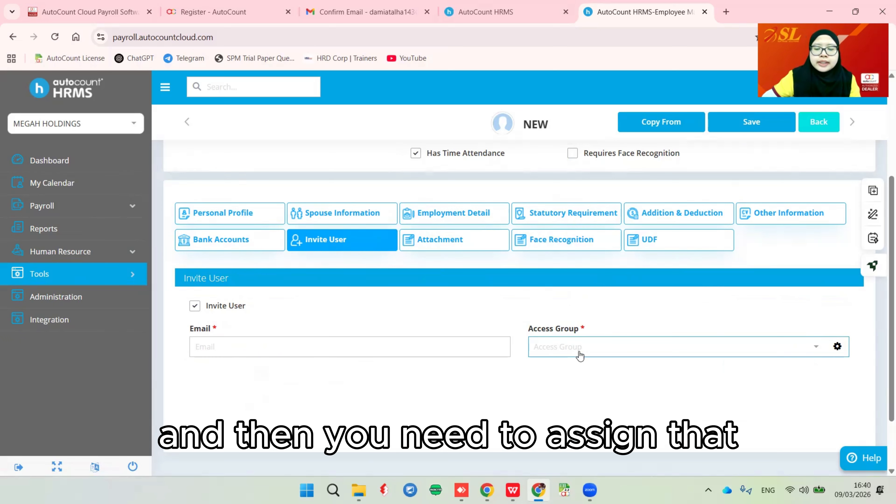
pyautogui.click(599, 352)
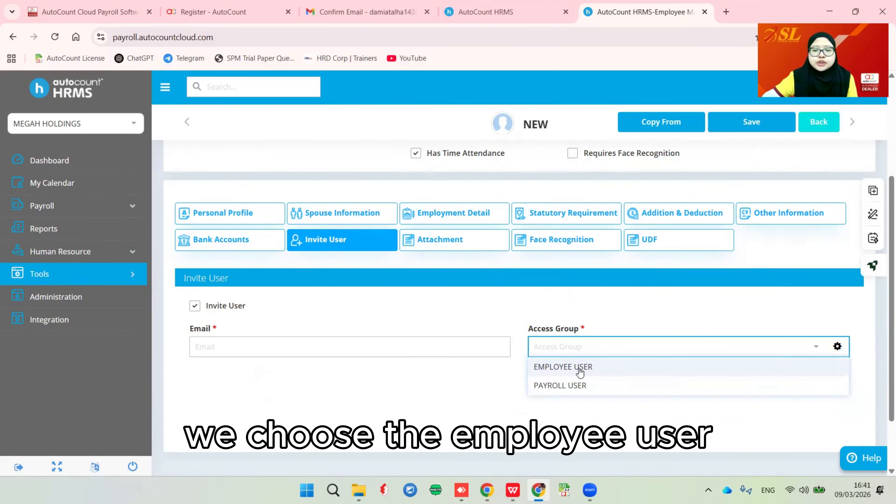
pyautogui.click(468, 318)
pyautogui.click(434, 244)
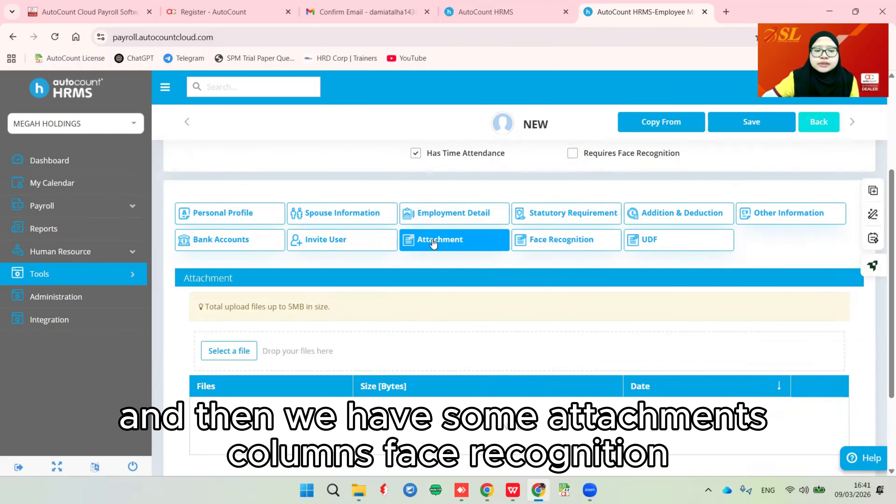
# - View the Face Recognition uploads, then the empty UDF section
pyautogui.click(582, 248)
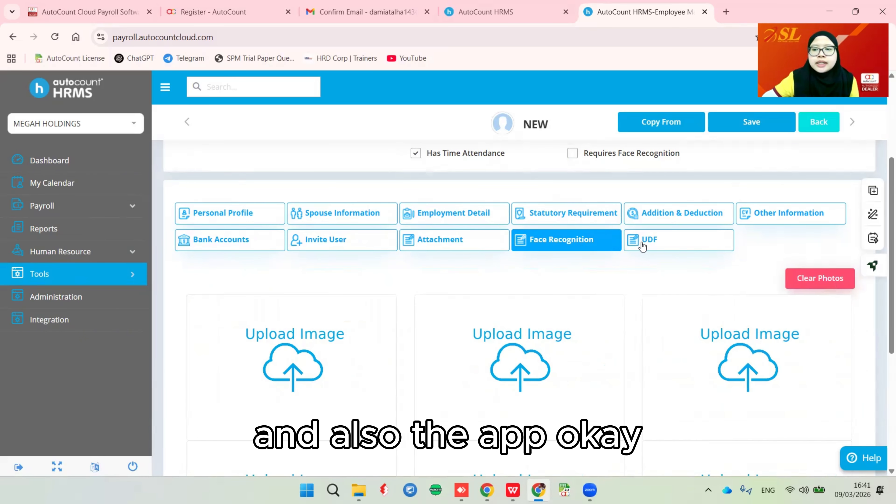
pyautogui.click(654, 244)
pyautogui.scroll(-2, 708, 254)
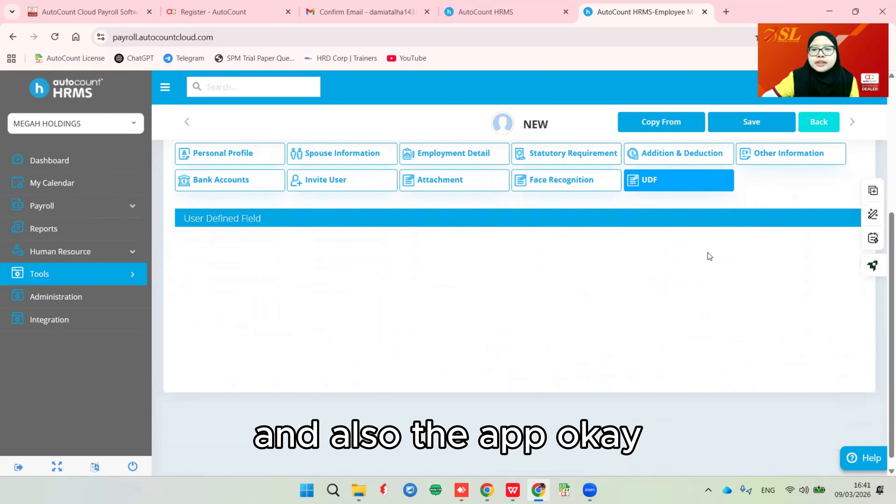
pyautogui.scroll(5, 708, 254)
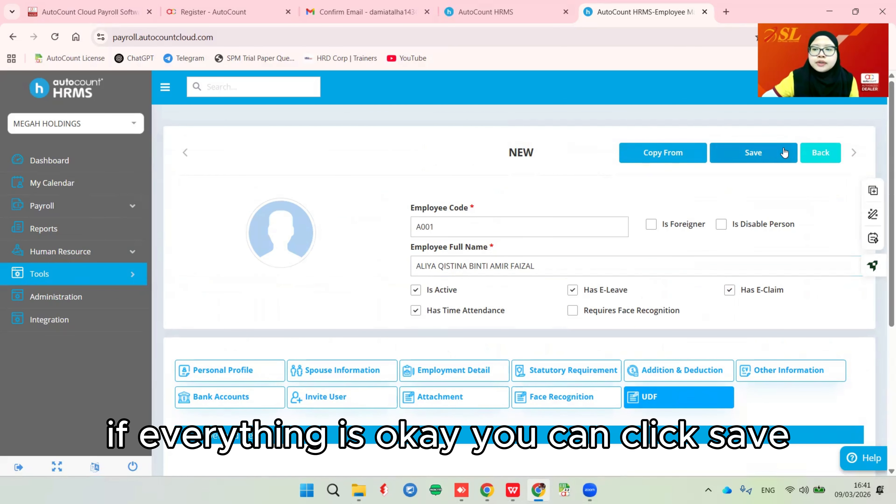
# - Save employee A001 with Invite User unticked after the blank-email error, then return to Employee Maintenance
pyautogui.click(753, 152)
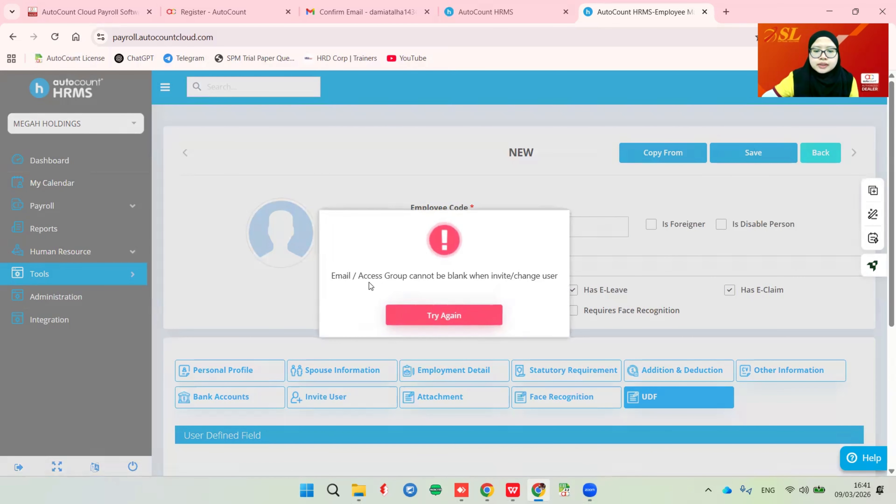
pyautogui.click(444, 318)
pyautogui.click(337, 402)
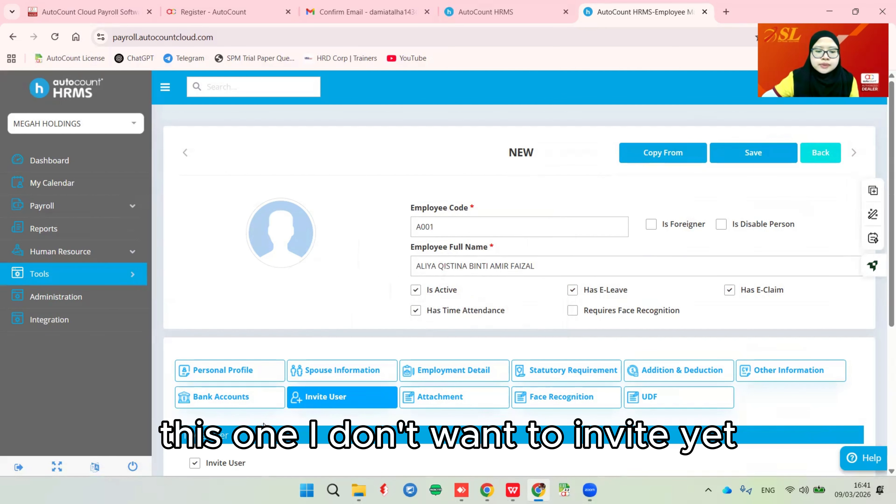
pyautogui.click(195, 346)
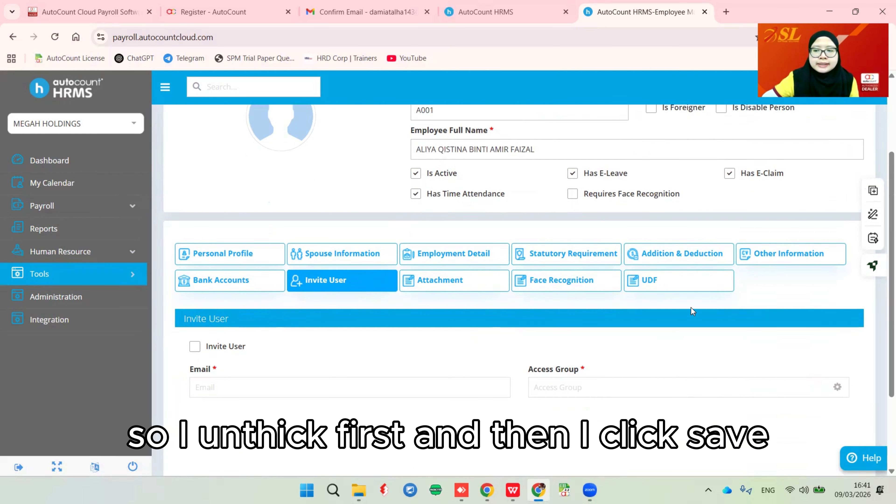
pyautogui.scroll(3, 783, 197)
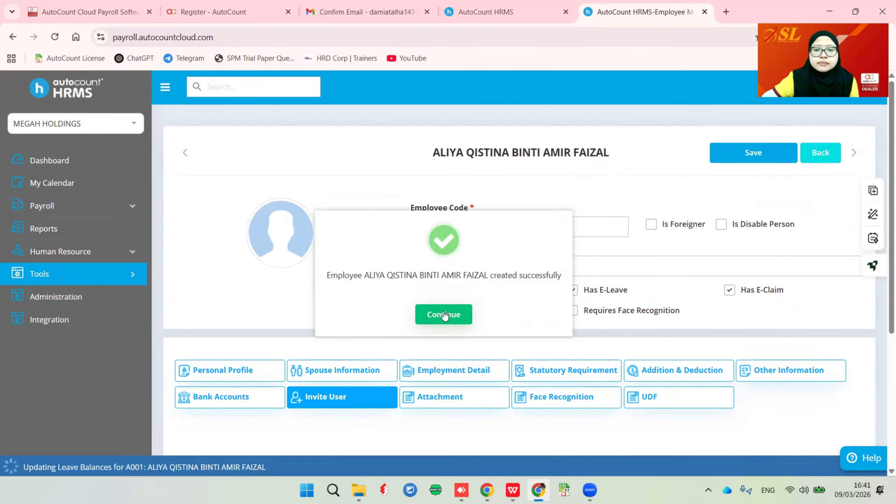
pyautogui.click(444, 314)
pyautogui.click(817, 155)
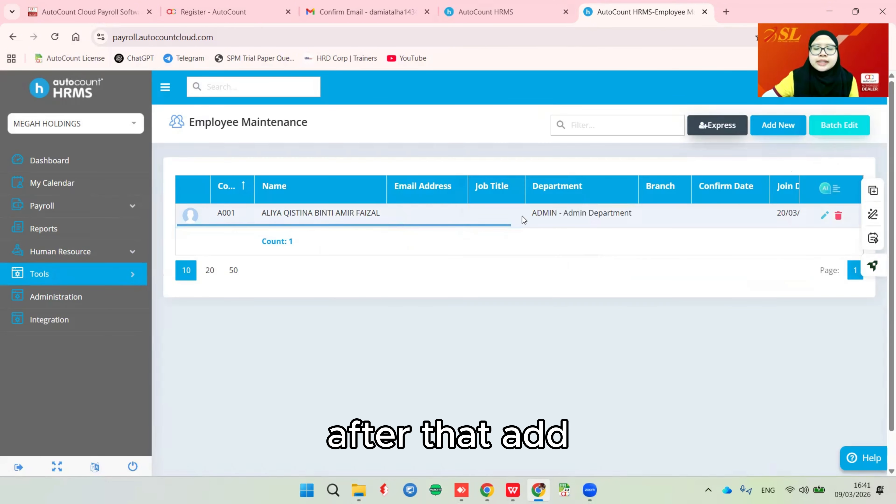